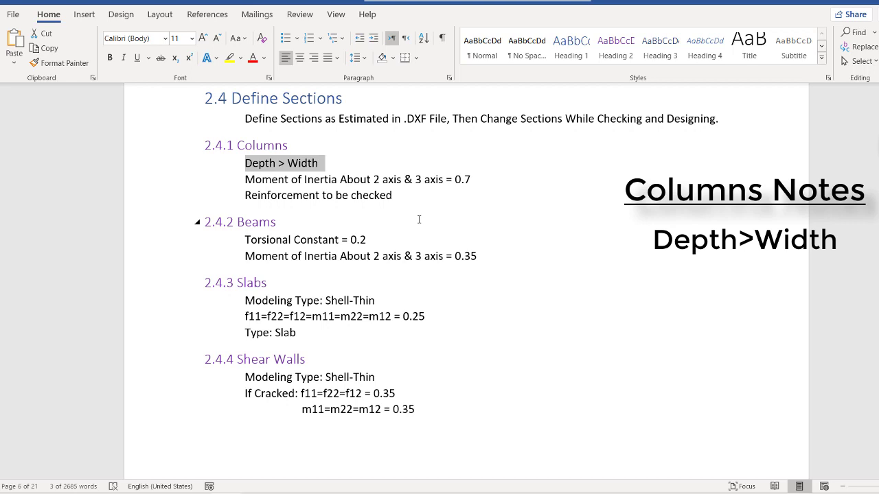
Step: Review the column notes on depth versus width, moment of inertia modifiers and reinforcement checking, alongside the cracked-section modifier reference
left_click(285, 180)
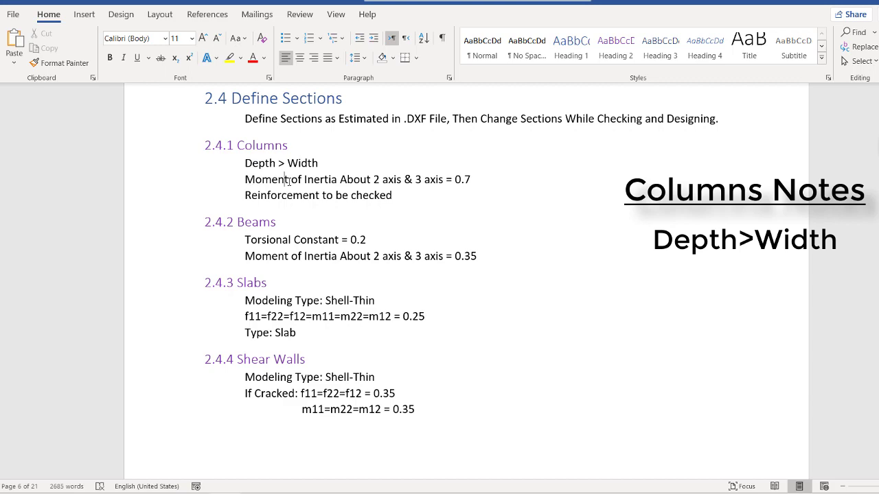
left_click_drag(470, 180, 464, 179)
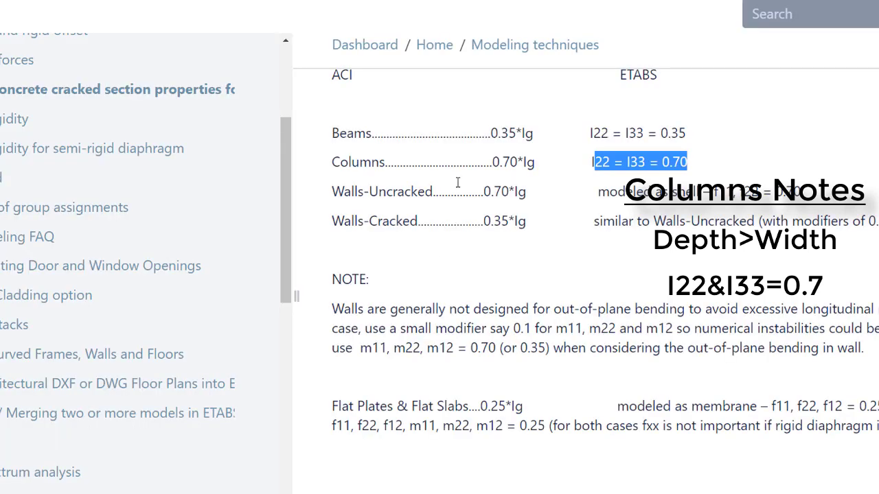
left_click(366, 170)
left_click_drag(331, 167, 665, 189)
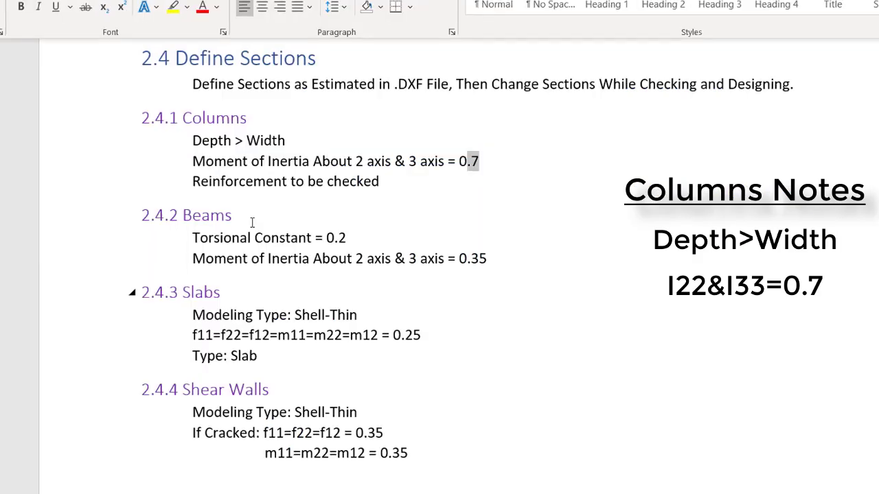
left_click_drag(318, 196, 400, 206)
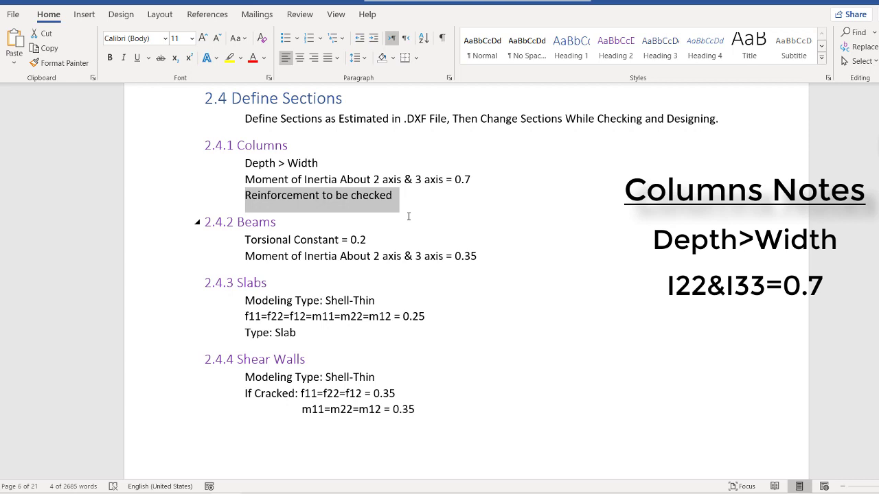
left_click(381, 198)
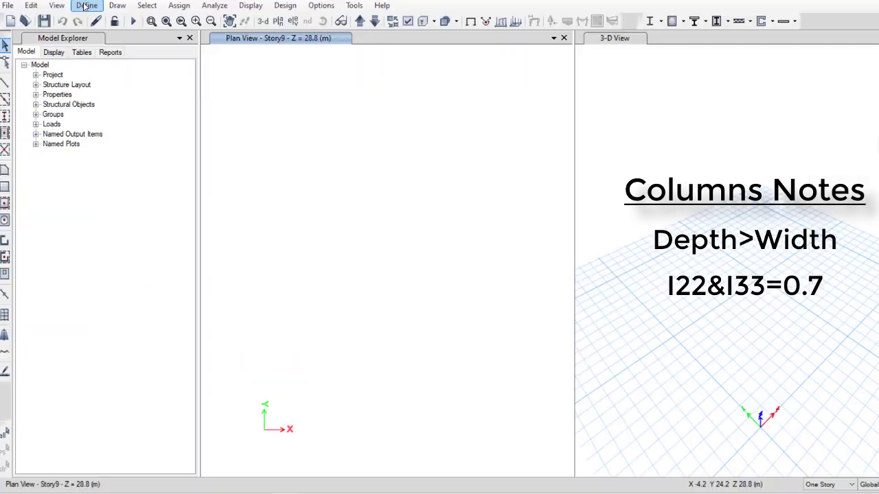
Step: Switch to ETABS, open the frame section definitions and inspect the existing ConcCol property without changing it
left_click(87, 5)
mouse_move(129, 48)
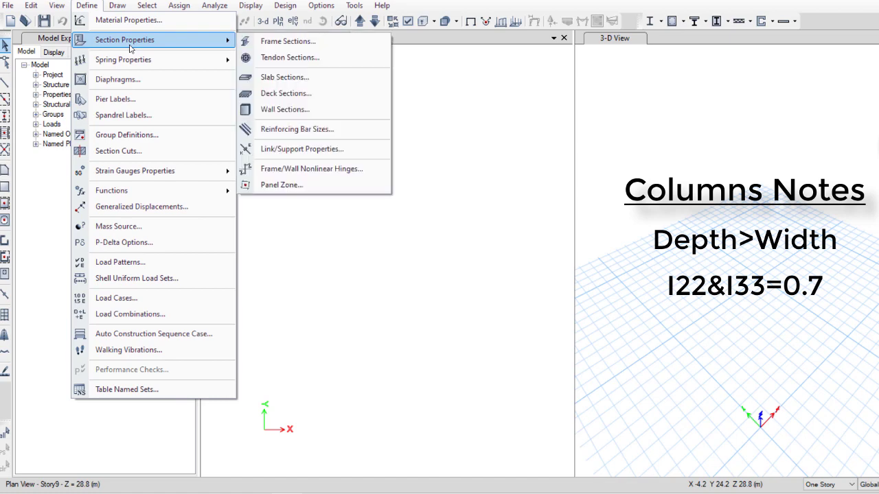
left_click(299, 44)
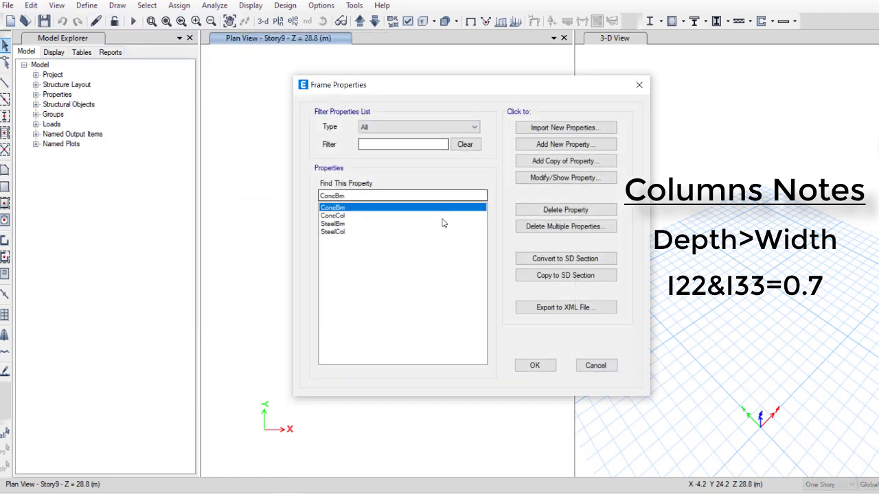
left_click(358, 216)
left_click(548, 178)
left_click(618, 380)
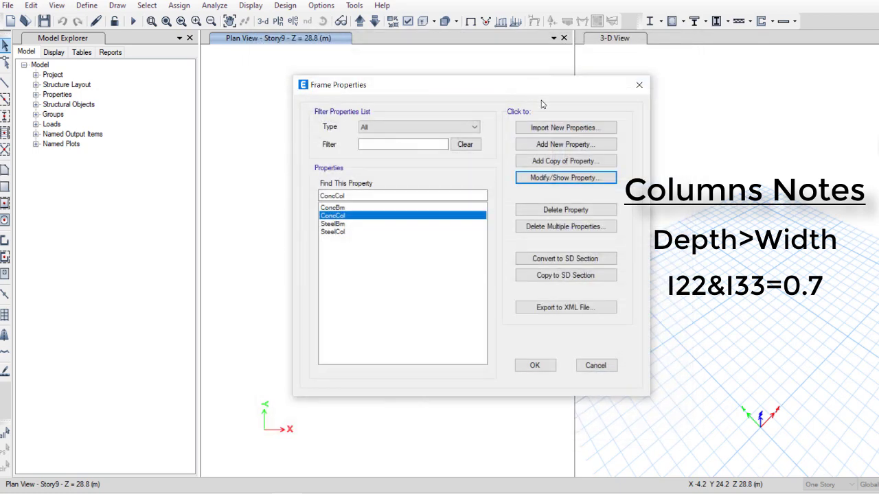
Step: Add a concrete rectangular frame section named Col25x60 with material fc30
left_click(562, 146)
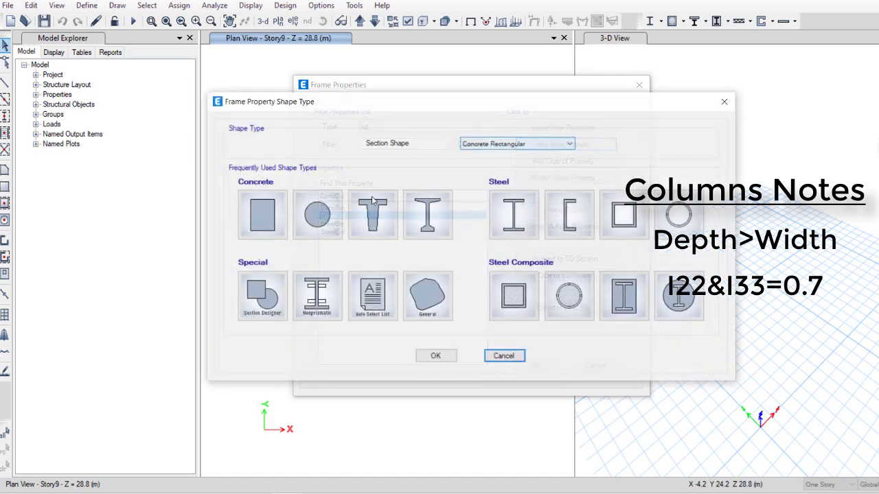
left_click(271, 221)
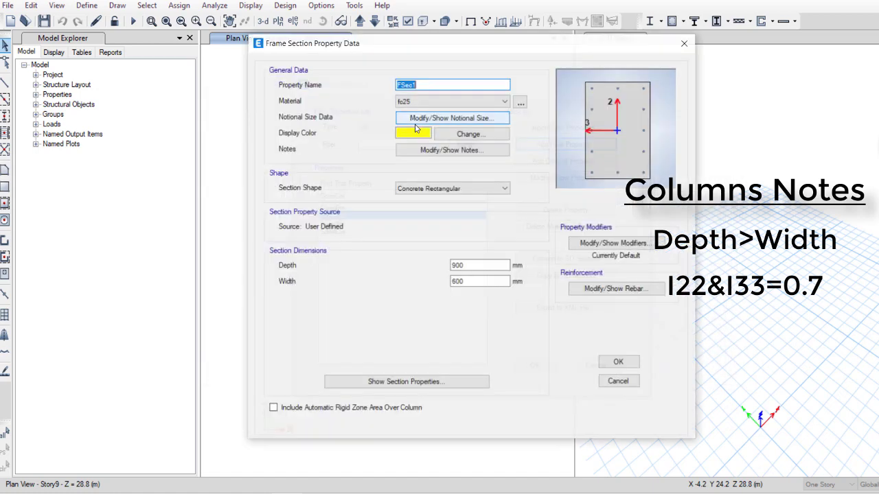
left_click(437, 83)
left_click_drag(433, 85, 389, 86)
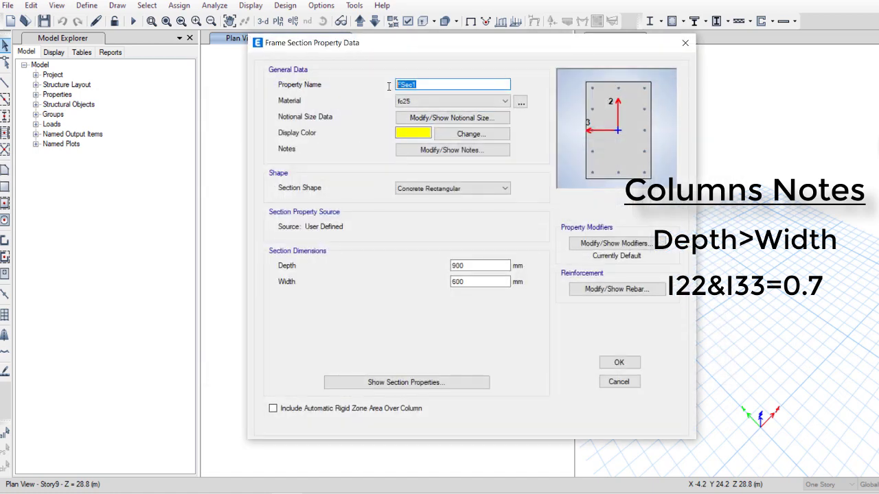
type("Col25x60")
left_click(442, 103)
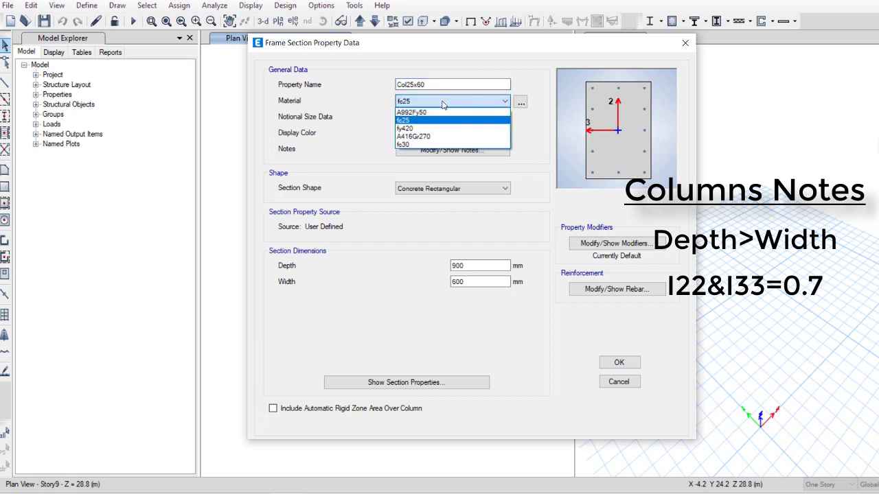
left_click(415, 145)
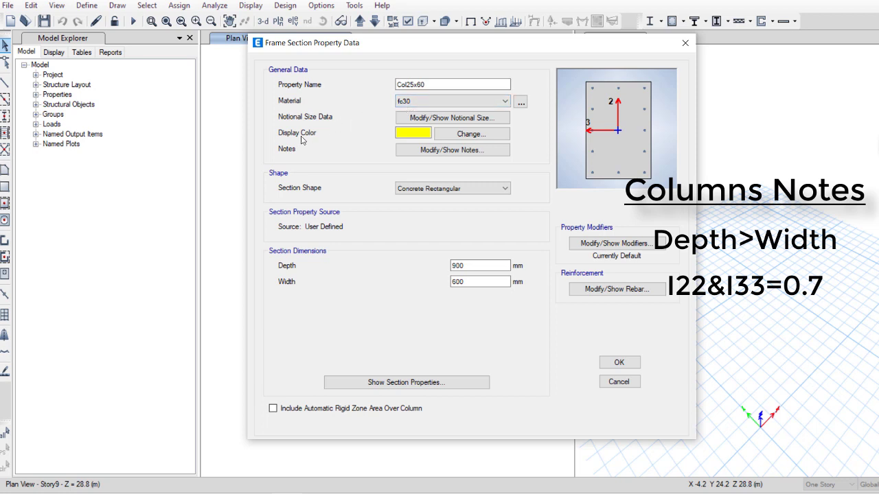
Step: Change the Col25x60 section's display color to cyan
left_click(401, 135)
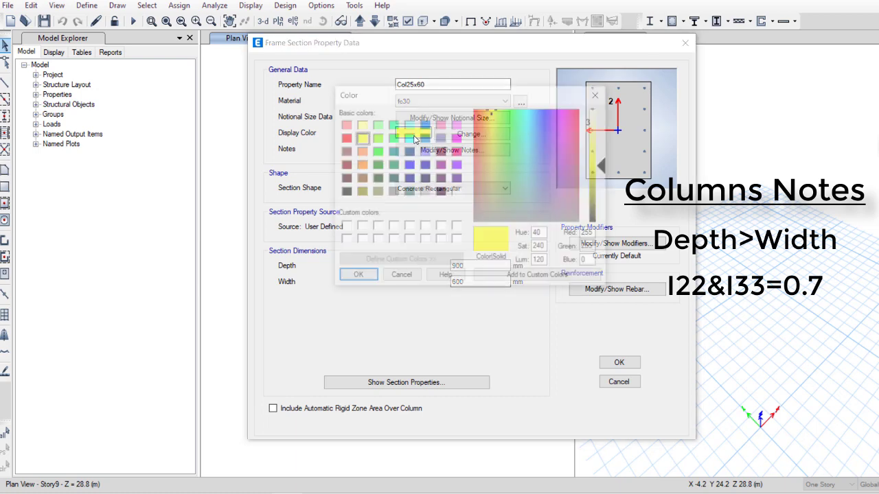
left_click_drag(438, 98, 399, 119)
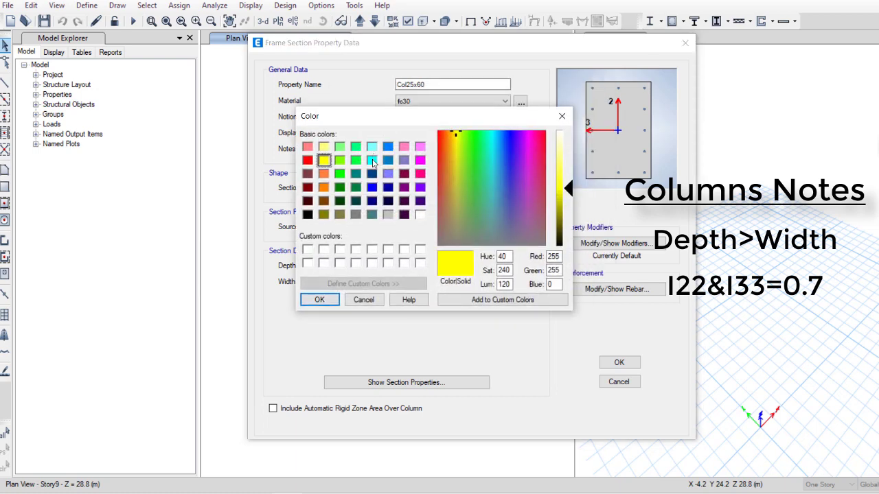
left_click(372, 161)
left_click(320, 300)
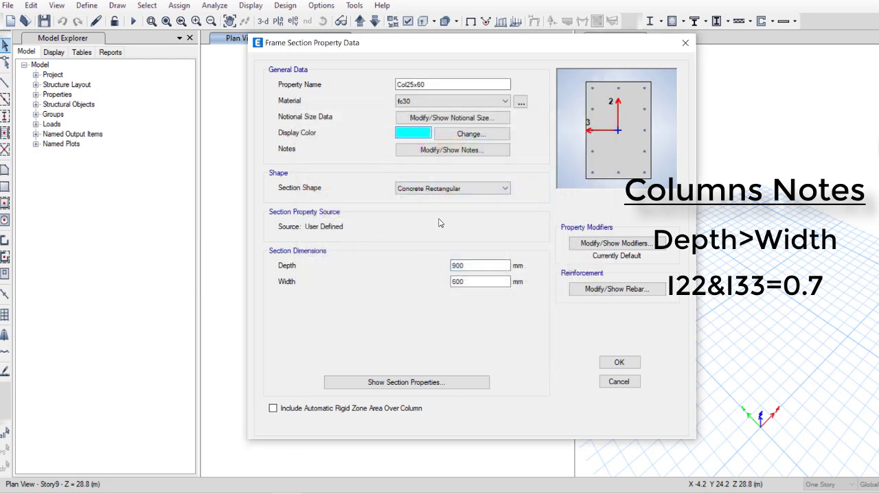
Step: Set the column section's depth to 600 mm and width to 250 mm
left_click_drag(472, 265, 435, 265)
type("600")
key("Tab")
type("250")
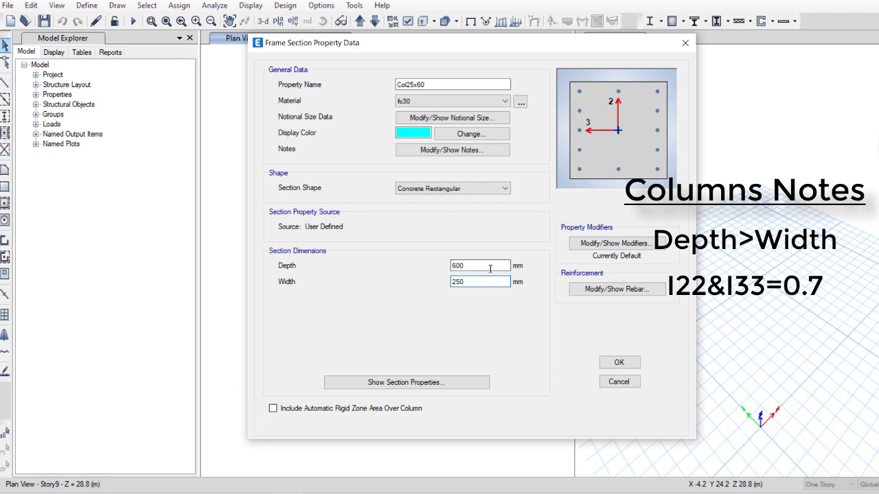
left_click(480, 267)
Step: Set the column's stiffness modifiers for moment of inertia about the 2 and 3 axes to 0.7 and accept them
left_click(589, 245)
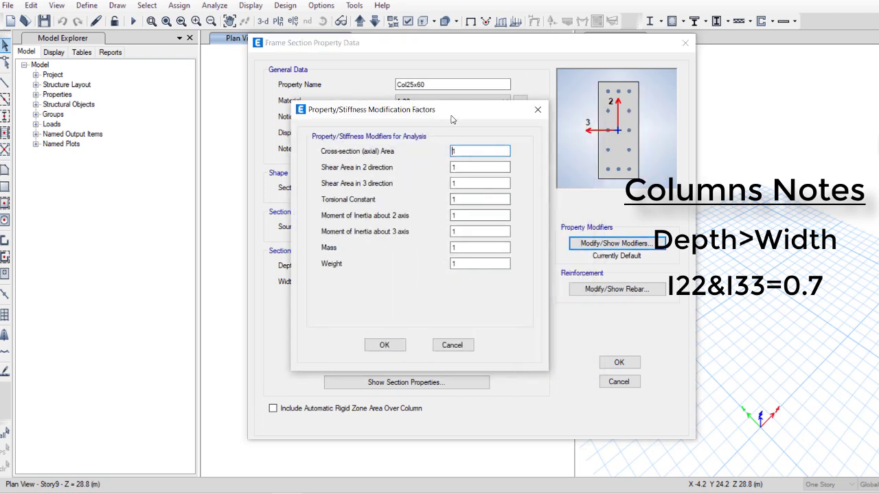
key("Tab")
key("Tab")
key("Tab")
key("Tab")
type("0.7")
key("Tab")
type("0.7")
left_click(377, 344)
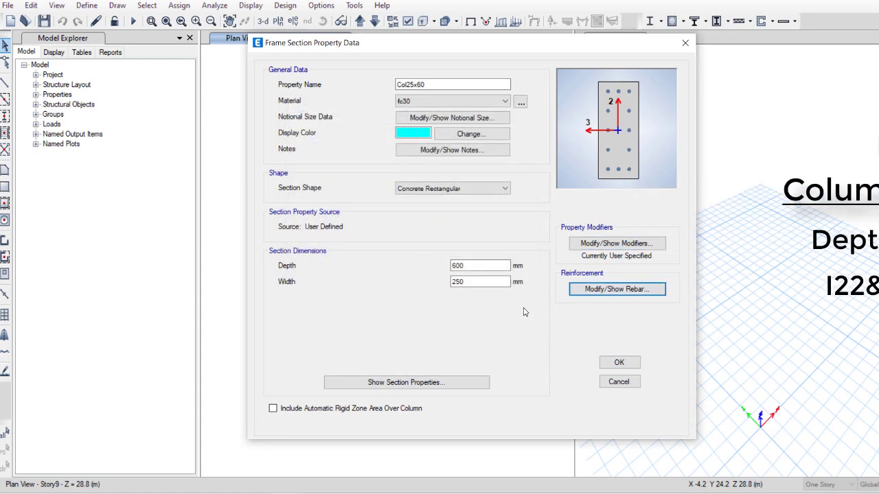
Step: Set the column reinforcement to be checked, with 2 longitudinal bars along the 3-dir face and 5 along the 2-dir face
left_click(599, 295)
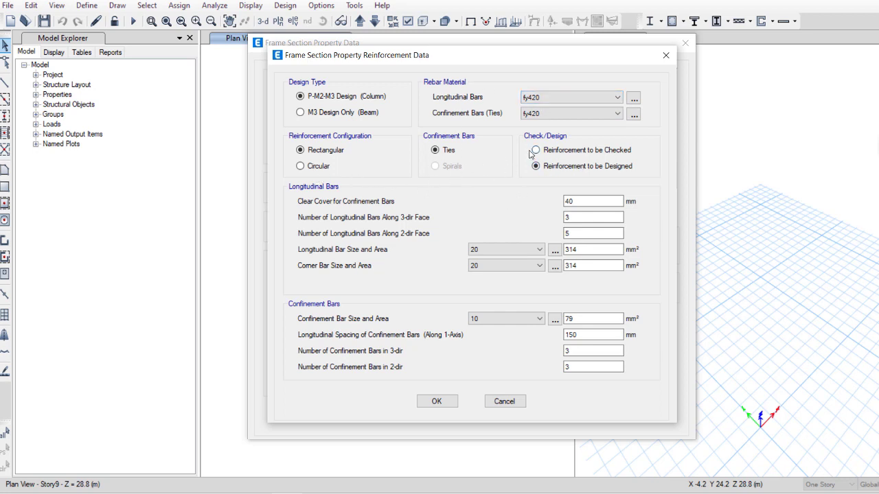
left_click(607, 157)
mouse_move(571, 204)
left_mouse_down()
mouse_move(550, 212)
mouse_move(567, 217)
left_mouse_up()
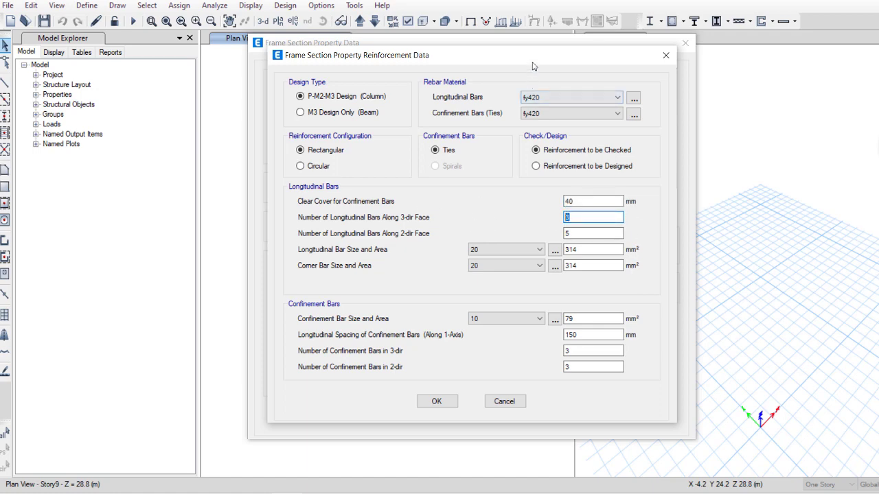
left_click_drag(533, 61, 361, 69)
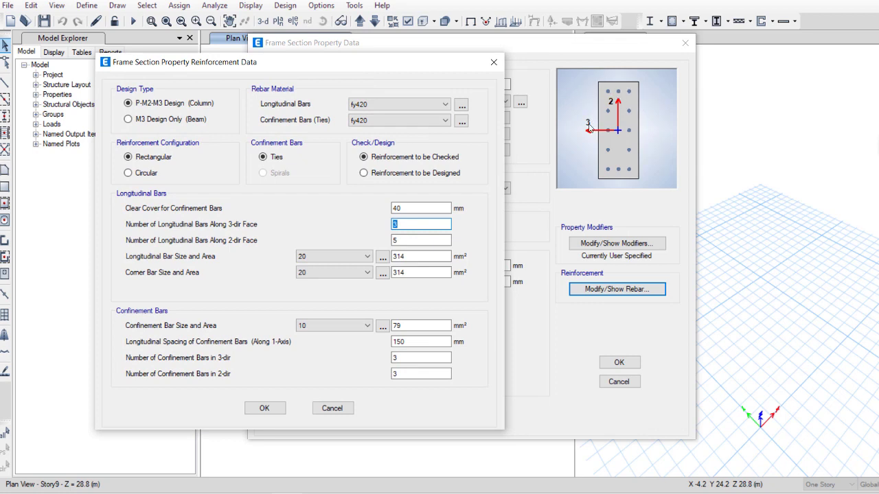
type("2")
double_click(427, 240)
type("5")
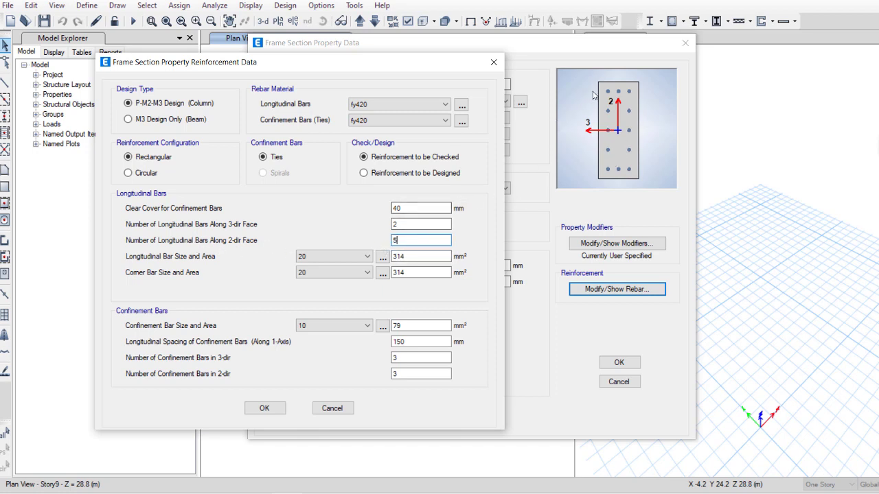
Step: Set both the longitudinal and corner bar sizes to 16 and accept the reinforcement data
left_click(362, 256)
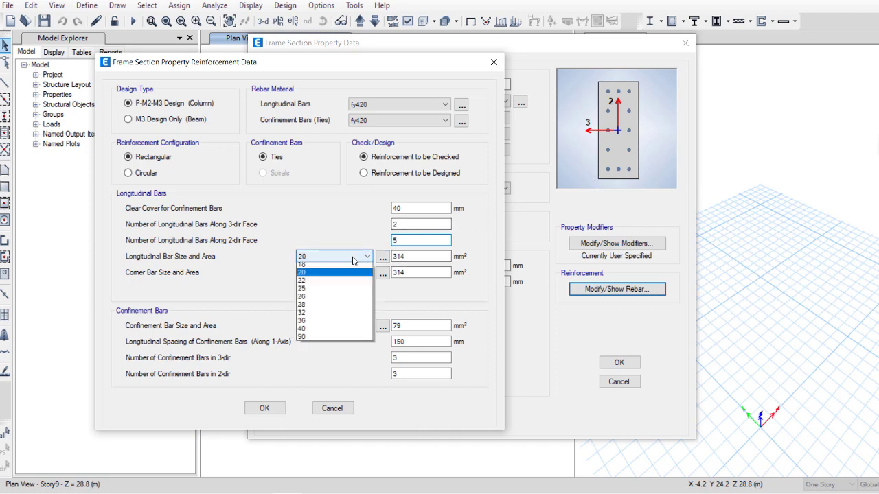
left_click(338, 292)
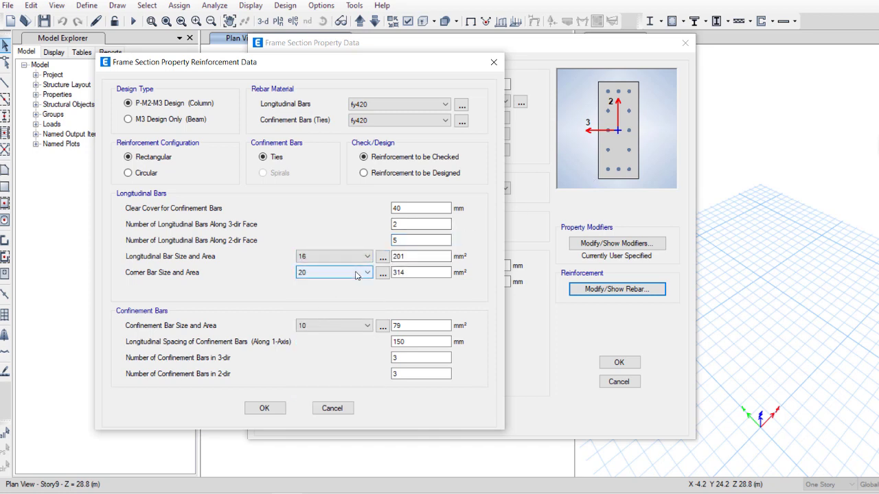
left_click(357, 272)
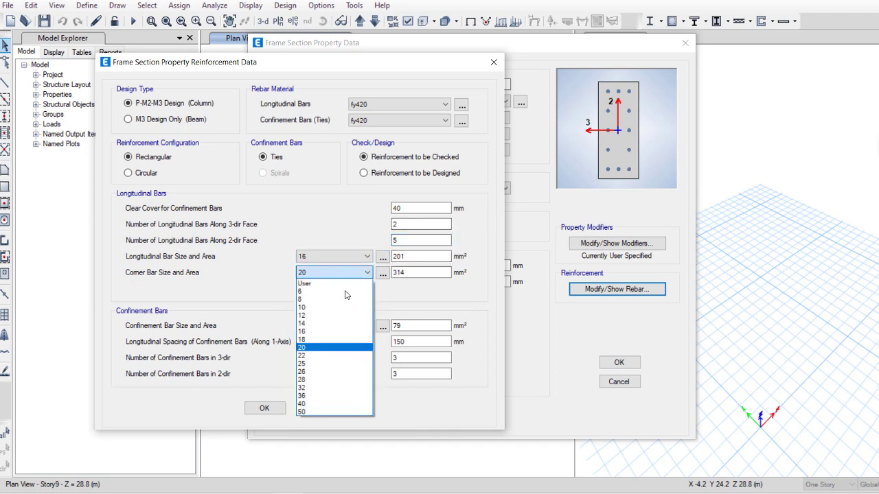
left_click(327, 332)
left_click(397, 256)
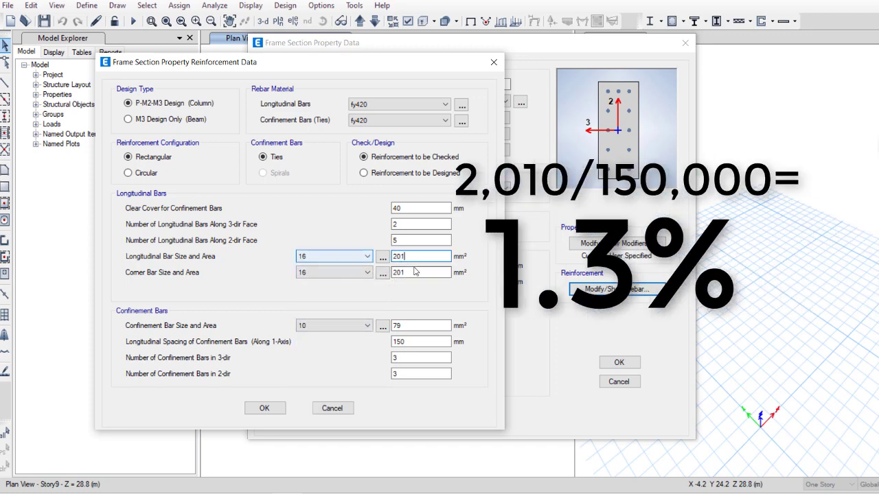
left_click_drag(347, 75, 261, 103)
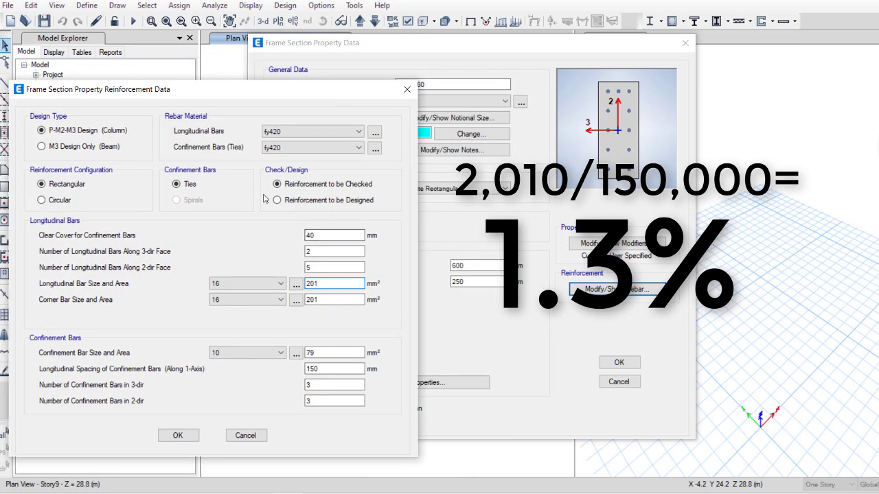
left_click_drag(294, 91, 395, 69)
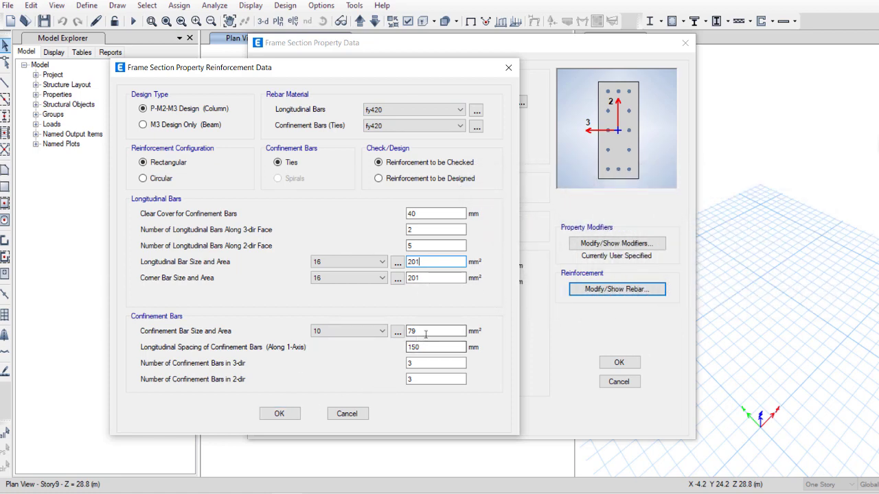
double_click(409, 363)
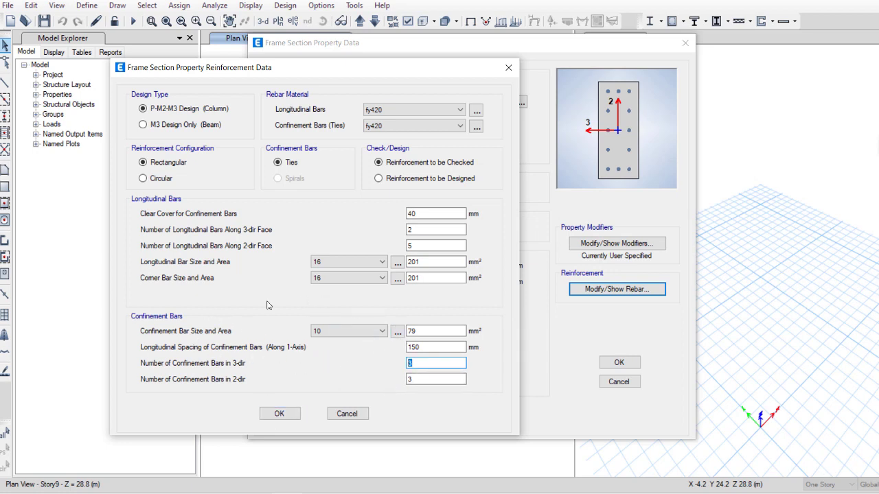
left_click(280, 414)
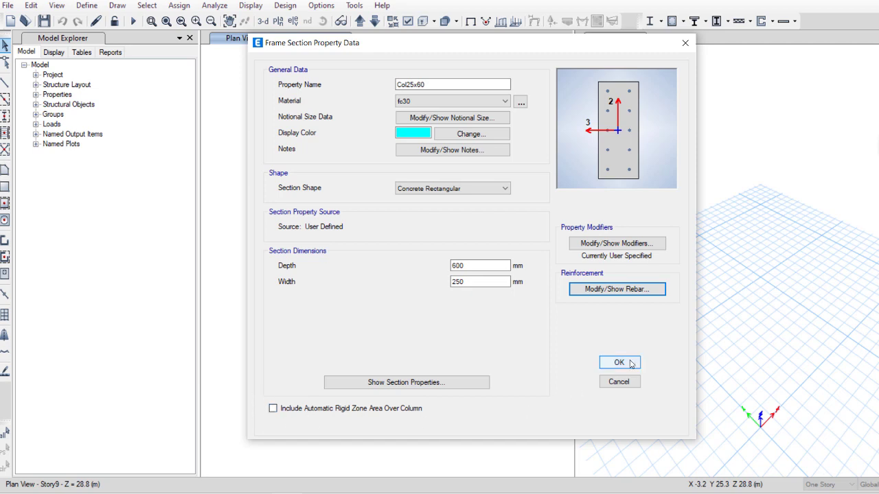
Step: Keep the fc30 material, accept the Col25x60 section and close the frame properties list with the changes saved
left_click(443, 103)
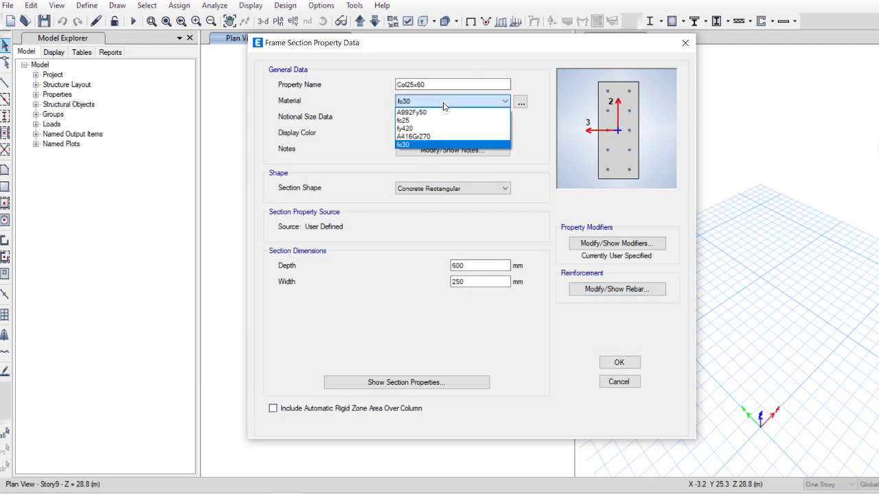
left_click(462, 103)
left_click(618, 366)
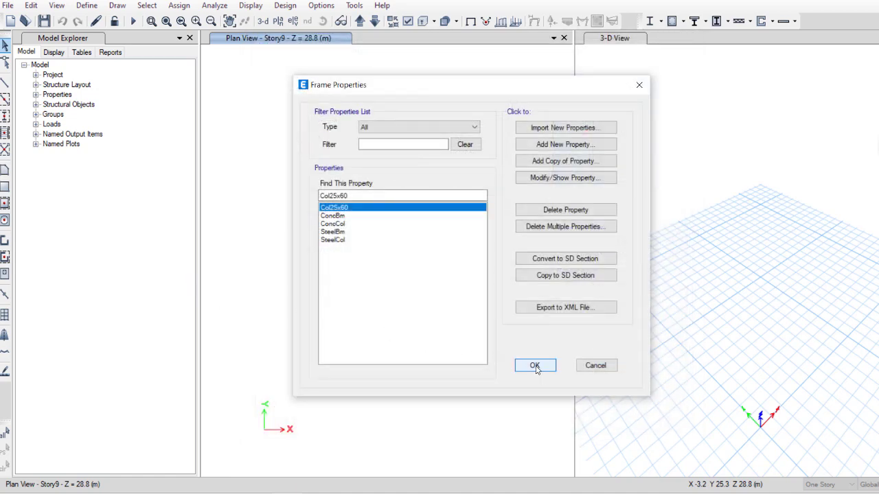
left_click(535, 366)
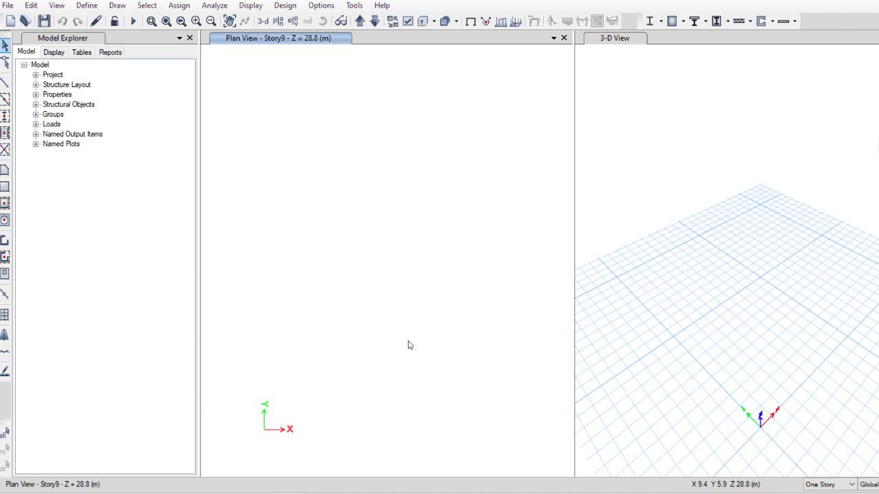
Step: Change the display colour of the fc25 concrete material to orange and accept the material data
left_click(86, 5)
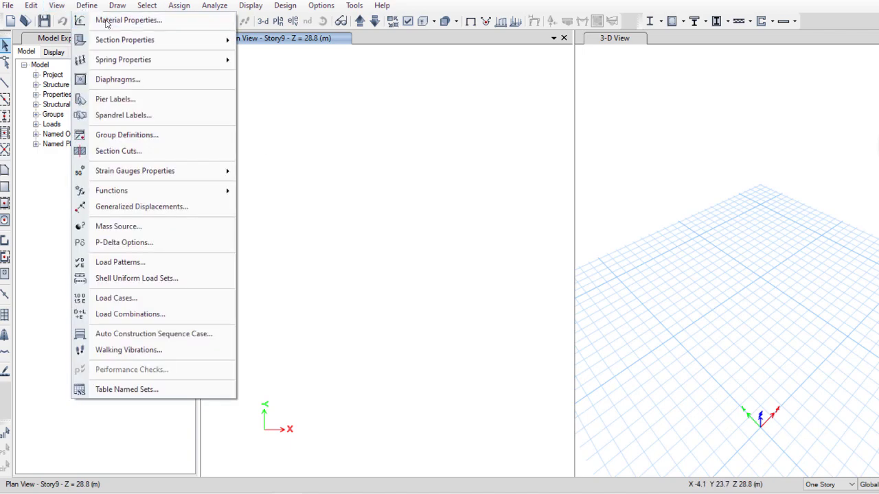
left_click(113, 18)
double_click(369, 184)
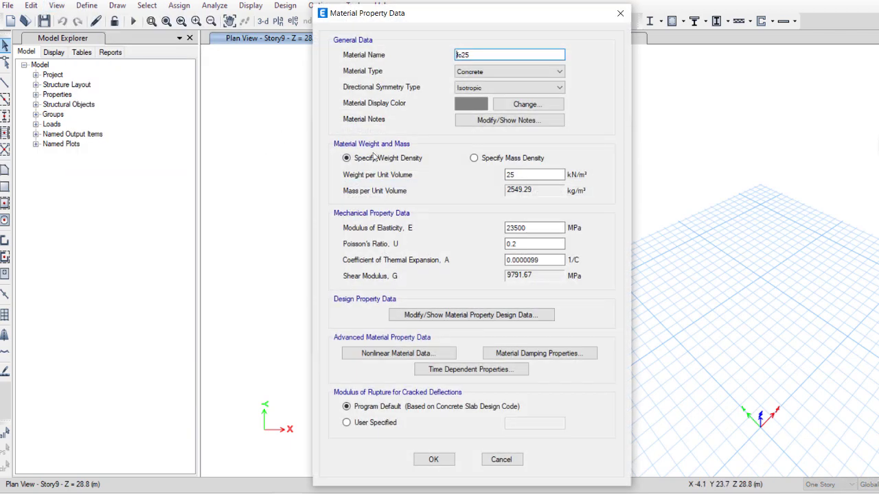
left_click(527, 103)
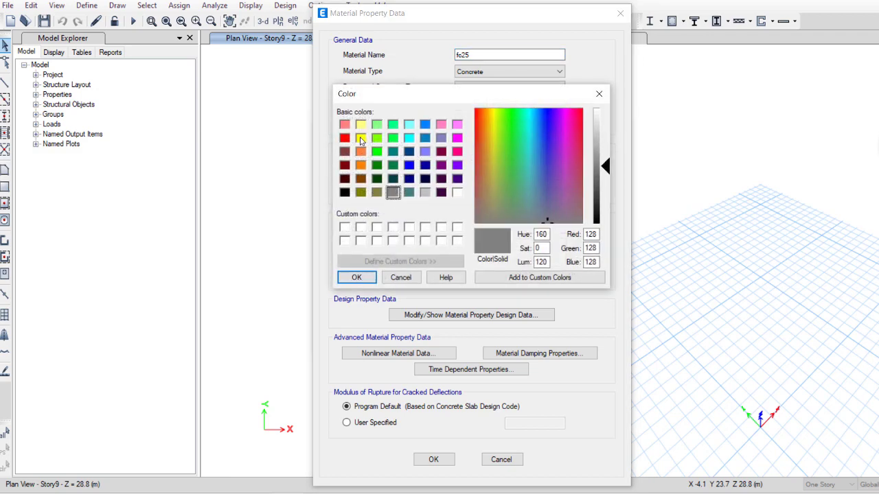
left_click(360, 151)
left_click(358, 278)
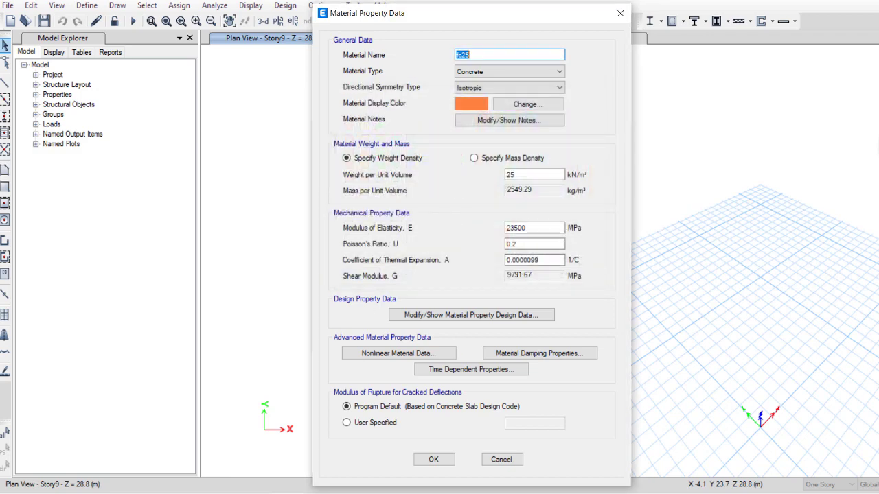
left_click(434, 460)
Step: Change the fc30 material's display colour to red, accept the material definitions and save the model
double_click(352, 207)
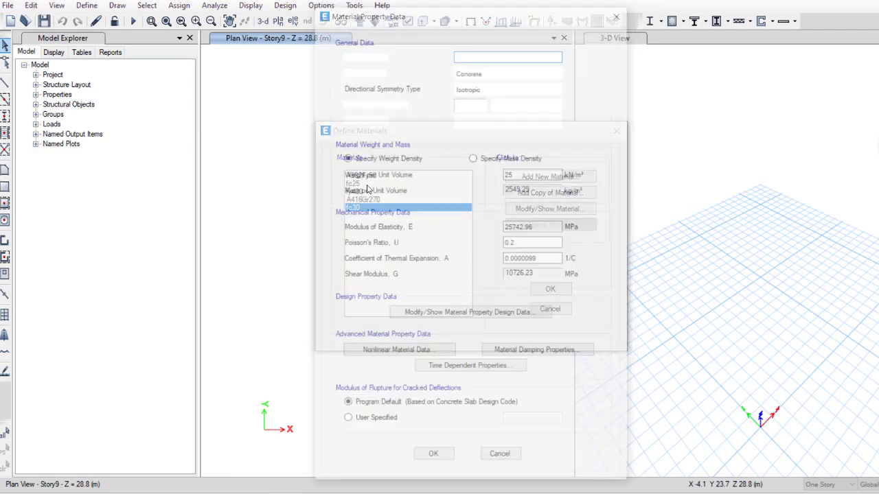
left_click(468, 105)
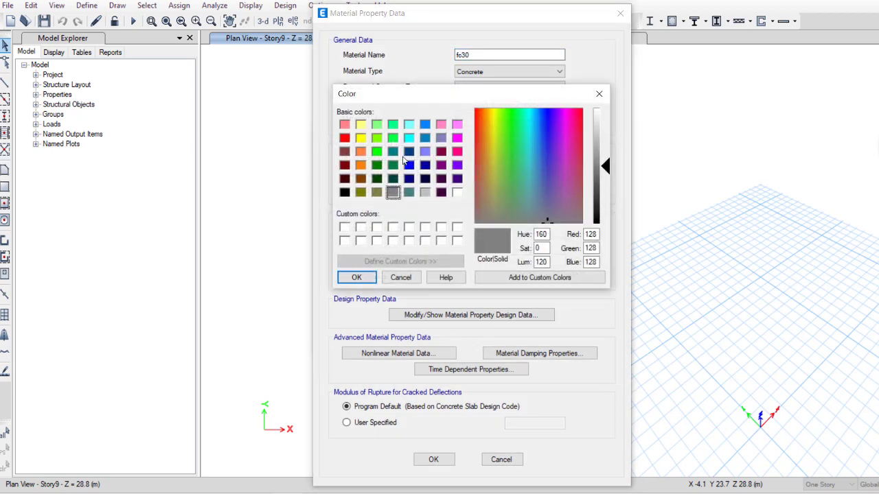
left_click(345, 139)
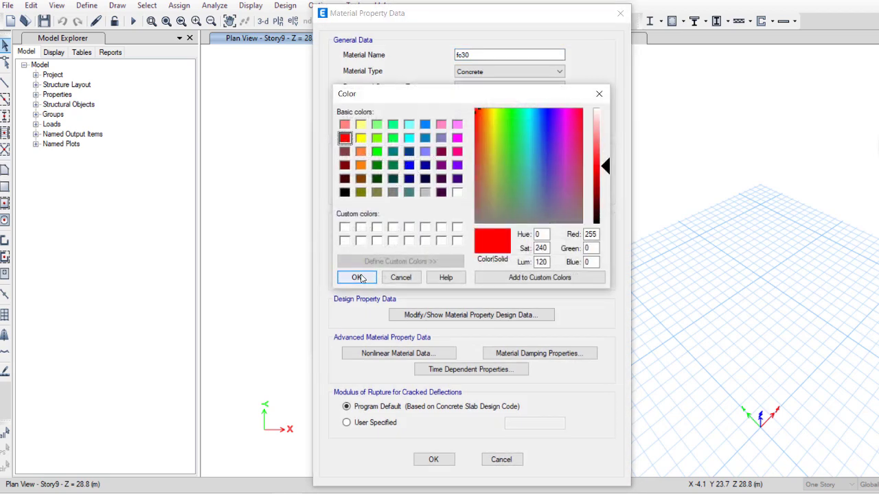
left_click(356, 277)
left_click(433, 459)
left_click(554, 289)
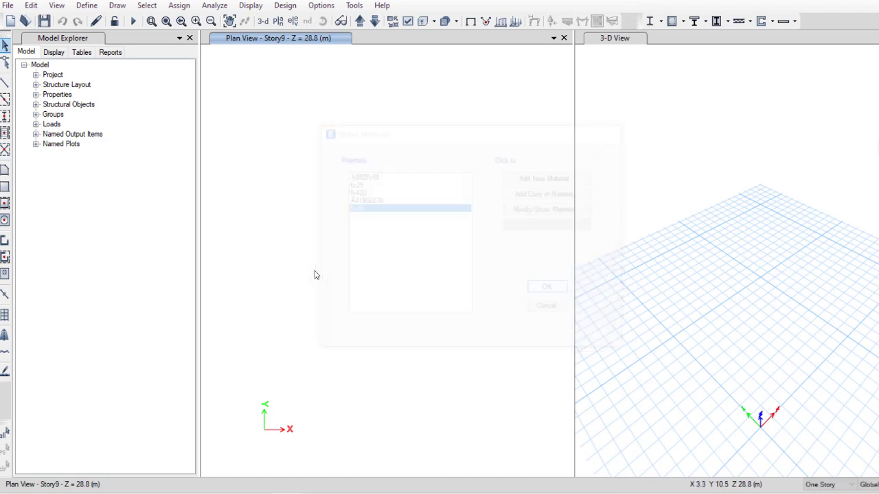
left_click(43, 20)
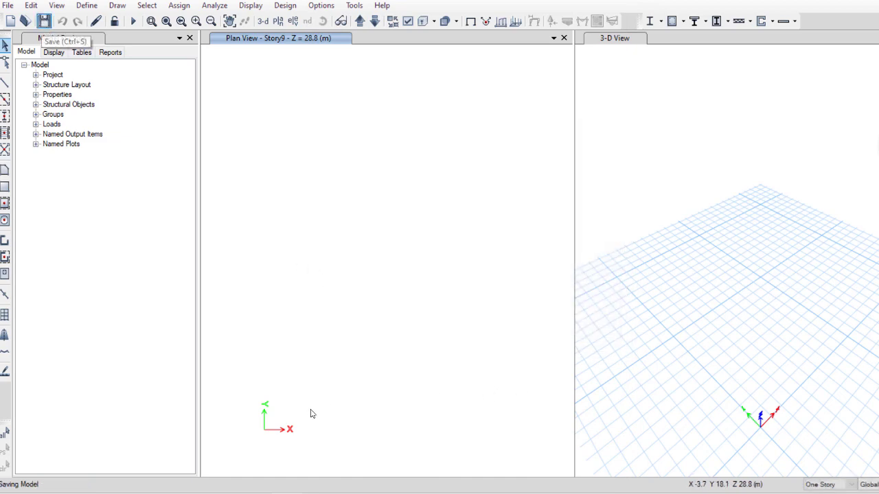
Step: Switch to the Word notes and review the torsional constant and moment of inertia modifiers for beams
key("alt+Tab")
left_click(366, 239)
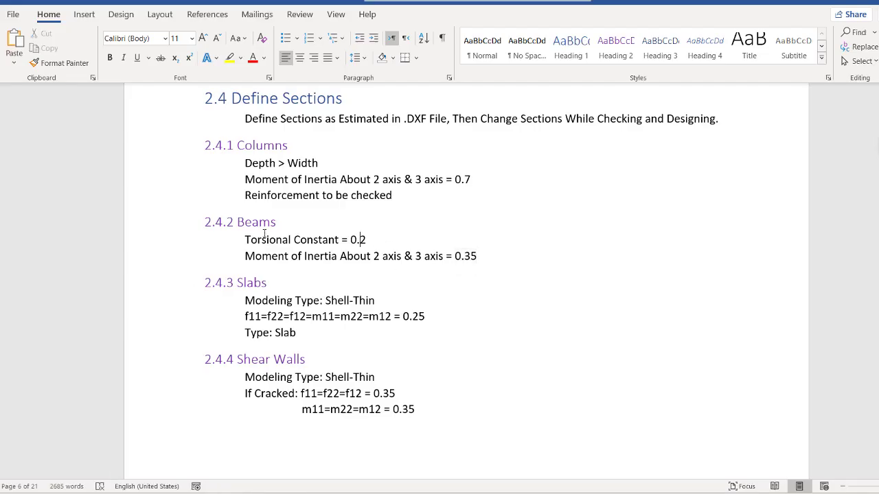
double_click(300, 228)
left_click_drag(245, 239, 377, 240)
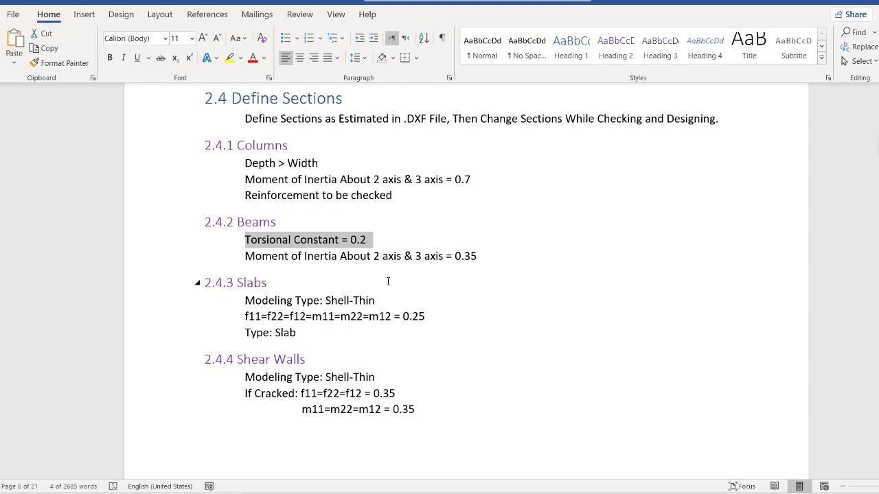
left_click(323, 242)
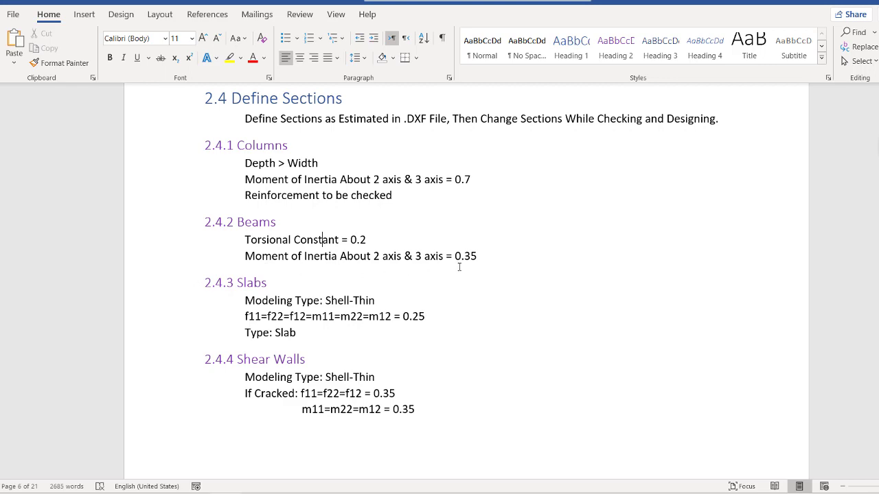
left_click_drag(479, 257, 461, 258)
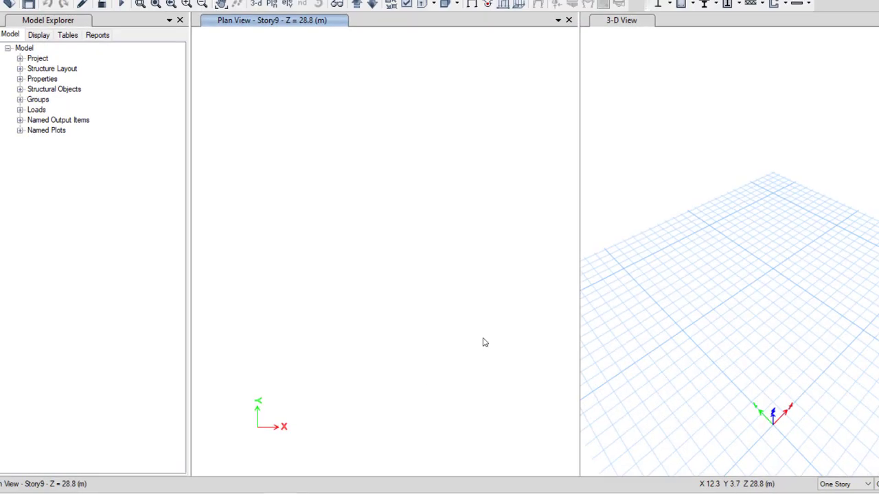
Step: Back in ETABS, add a new concrete rectangular frame section named DBeam25x60
left_click(87, 5)
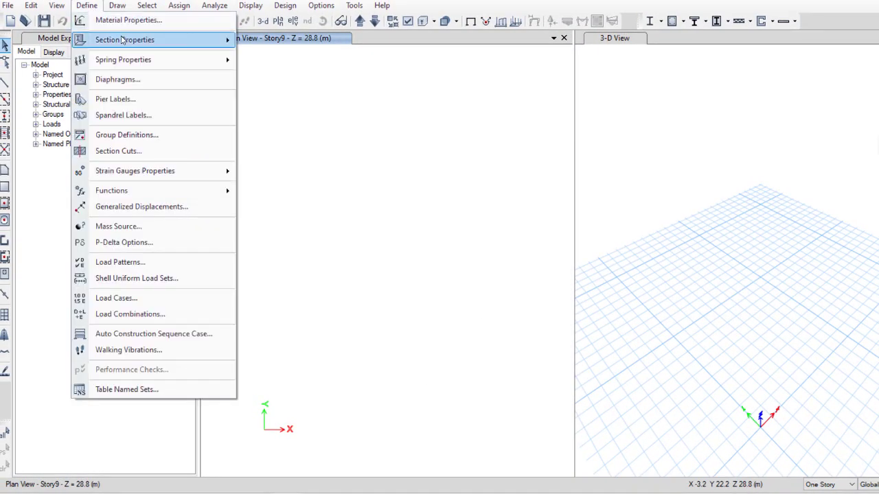
mouse_move(129, 39)
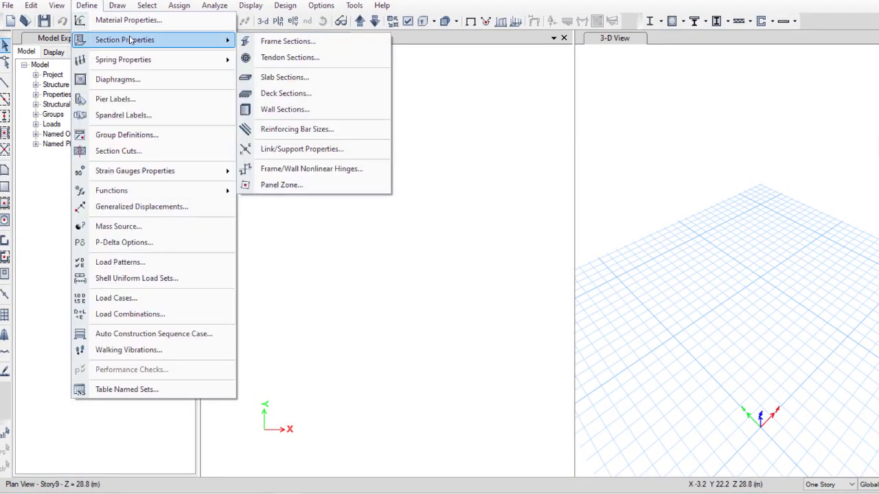
left_click(270, 43)
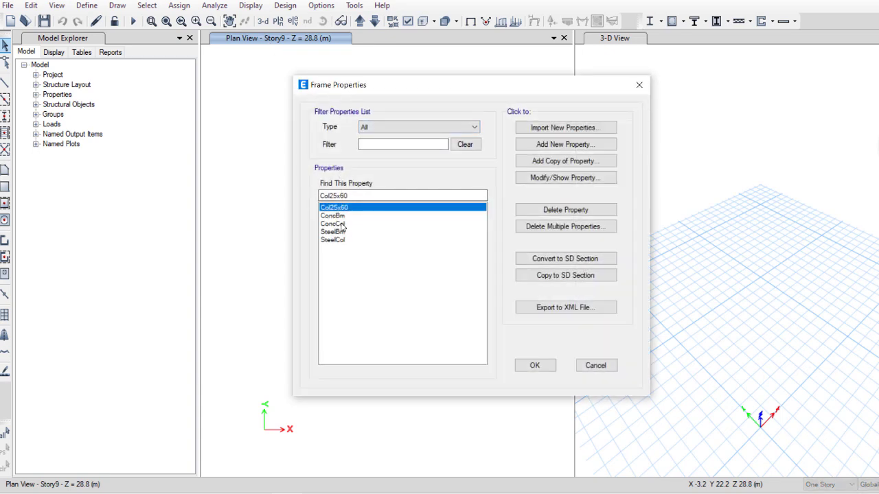
left_click(335, 216)
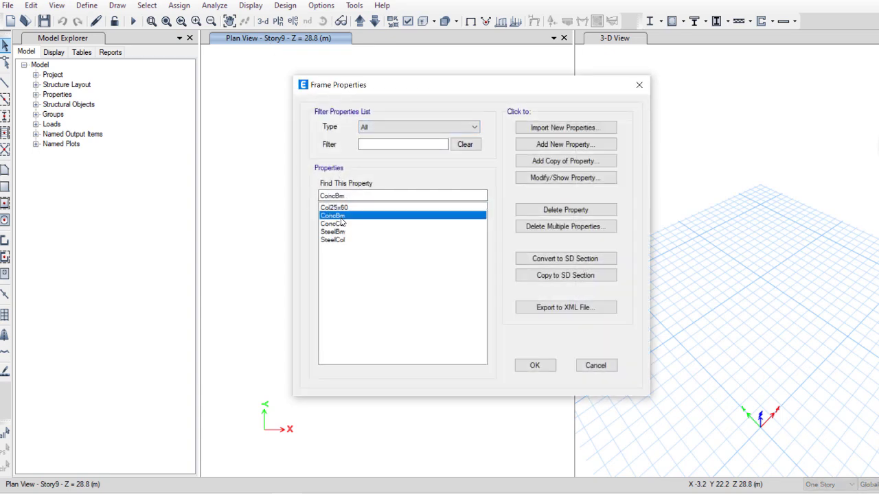
left_click(564, 144)
left_click(265, 214)
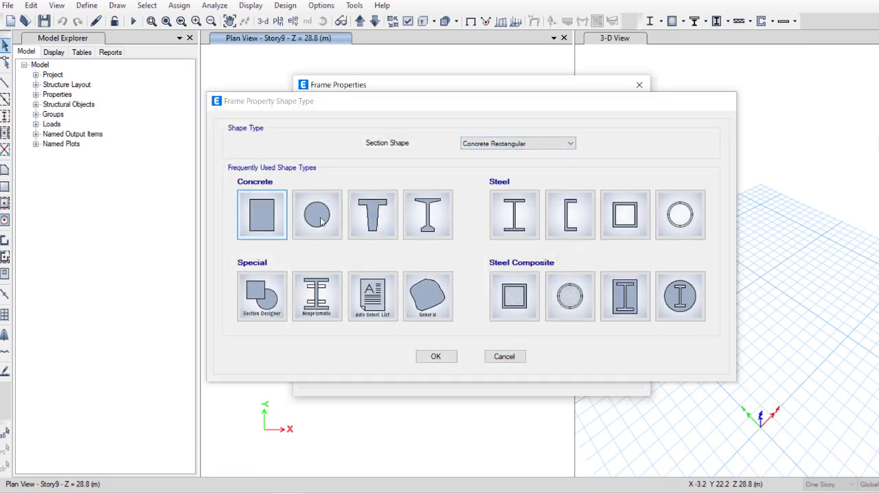
type("DBeam25x60")
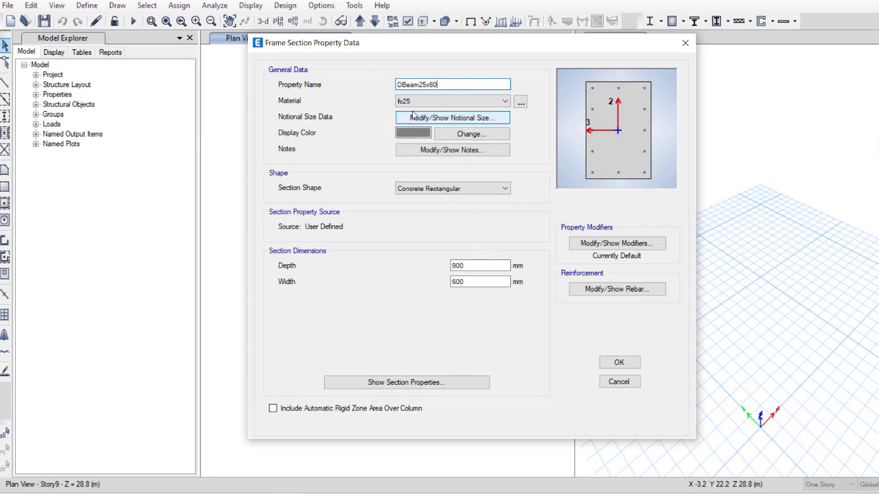
Step: Give the DBeam25x60 section a bright green display colour, a depth of 600 mm and a width of 250 mm
left_click(412, 132)
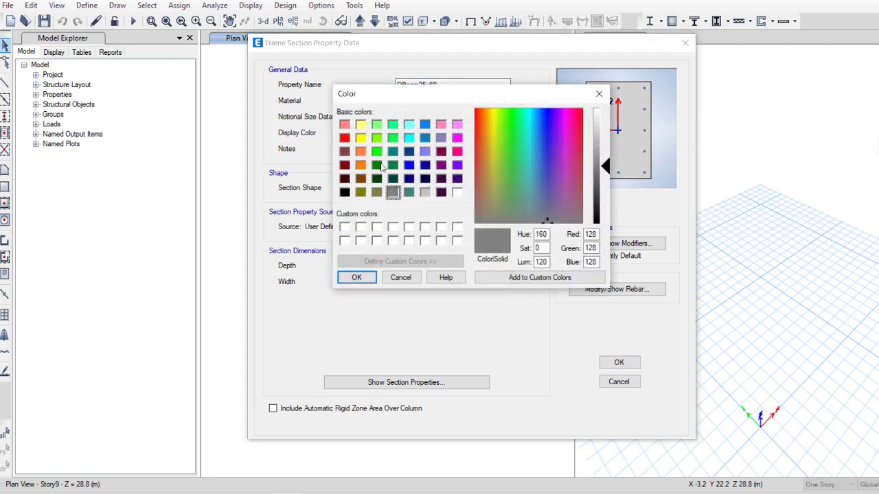
left_click(376, 152)
left_click(357, 278)
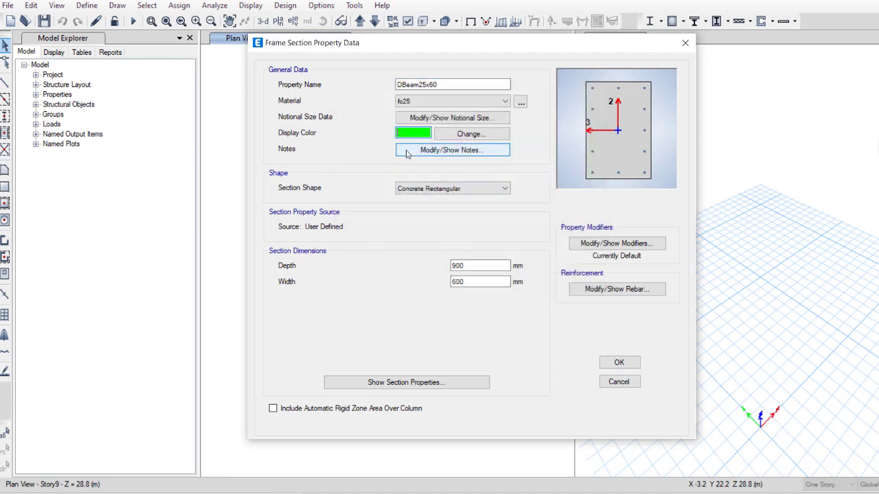
double_click(473, 266)
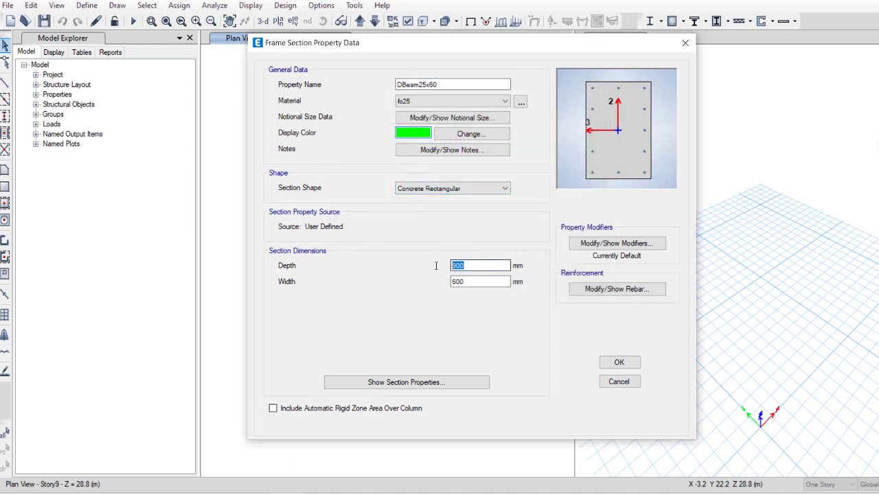
type("600")
left_click(477, 282)
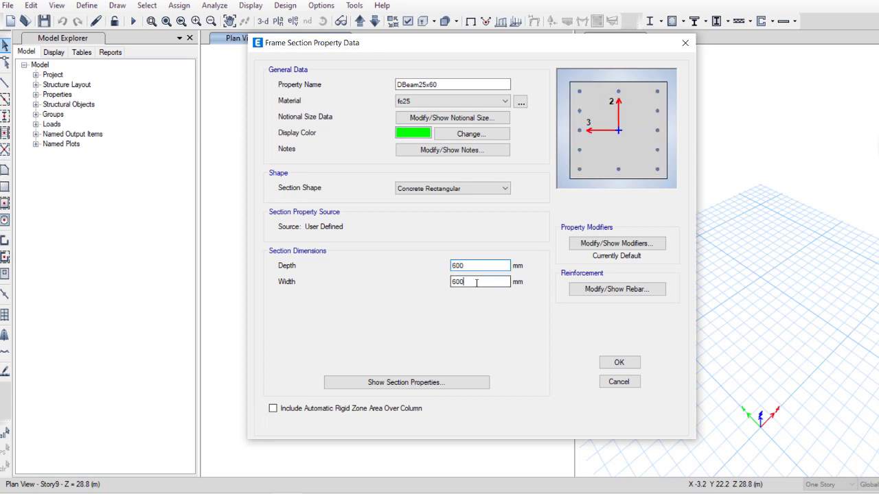
type("250")
Step: Set the beam's stiffness modifiers to 0.2 for torsional constant and 0.35 for moment of inertia about the 2 and 3 axes
left_click(617, 244)
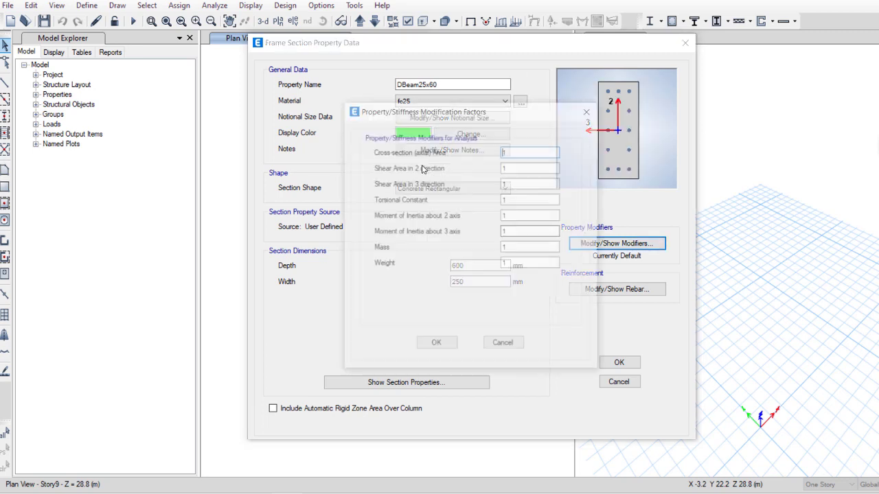
double_click(502, 200)
type("0.2")
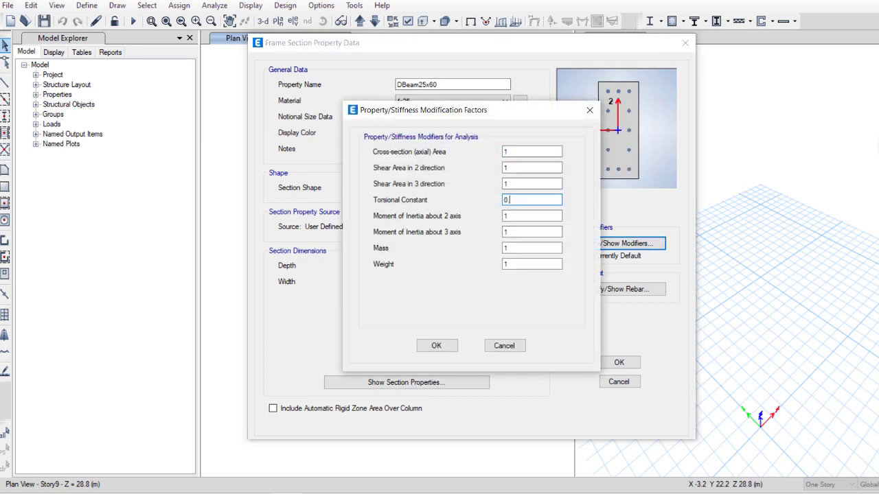
left_click(525, 217)
double_click(505, 217)
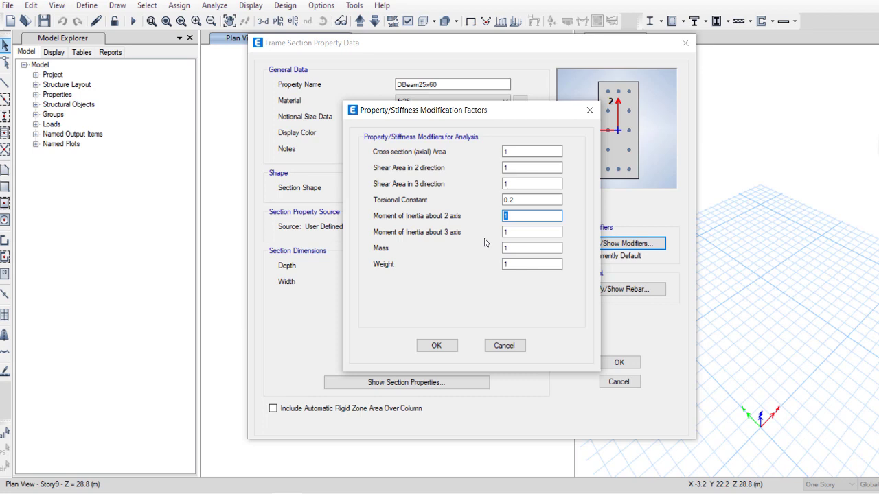
type("0.35")
double_click(505, 232)
type("0")
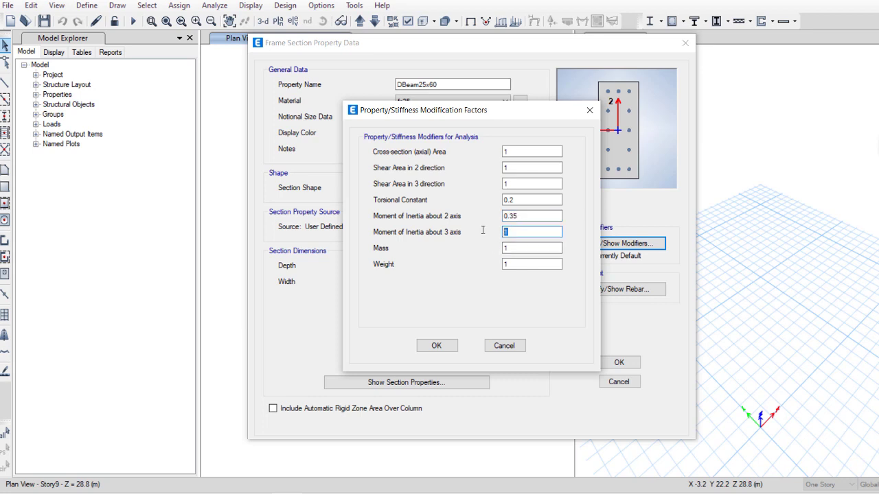
type(".35")
left_click(436, 345)
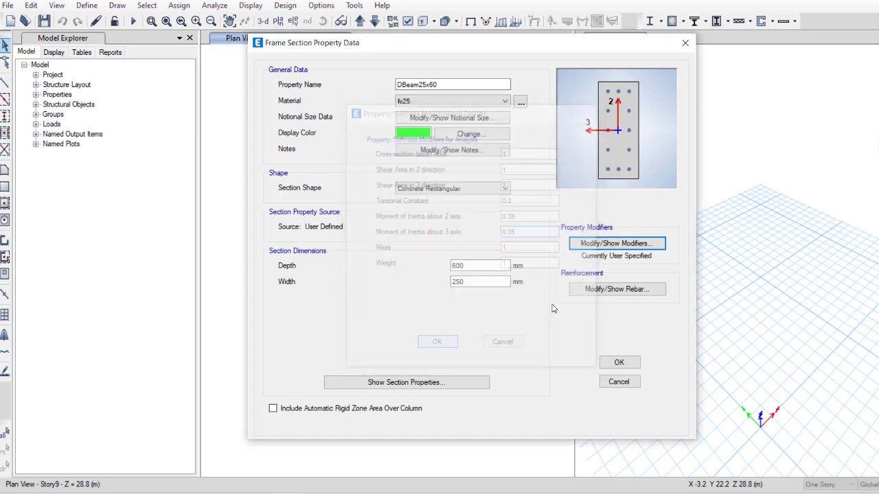
Step: Set the beam's reinforcement design type to M3 Design Only (Beam), keep the 60 mm bar covers, and accept the section and frame properties list
key("Return")
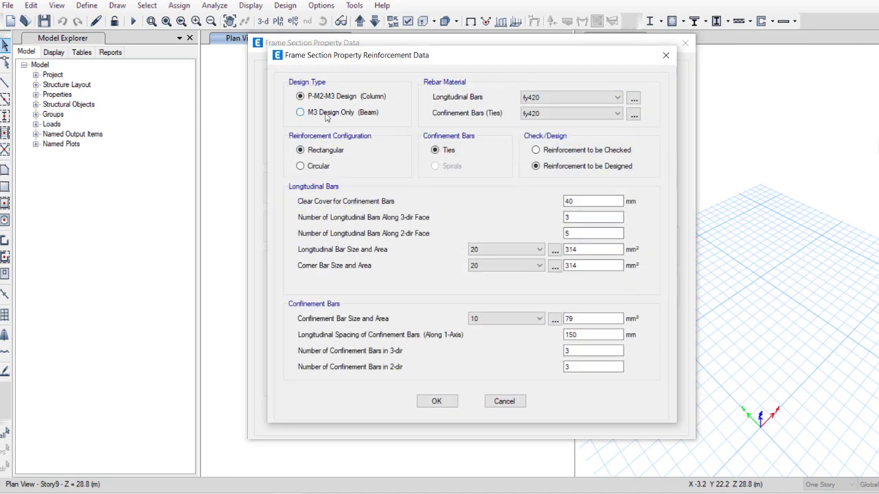
left_click(302, 113)
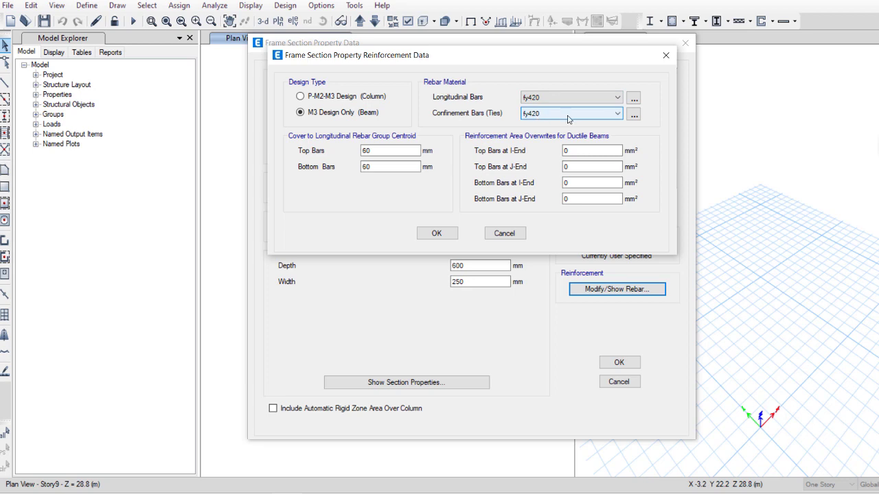
left_click(383, 150)
left_click_drag(382, 150, 363, 151)
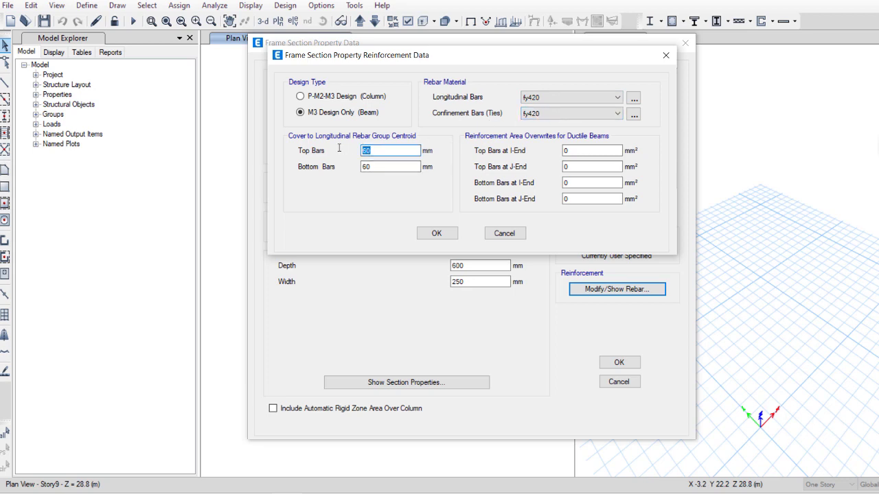
key("Tab")
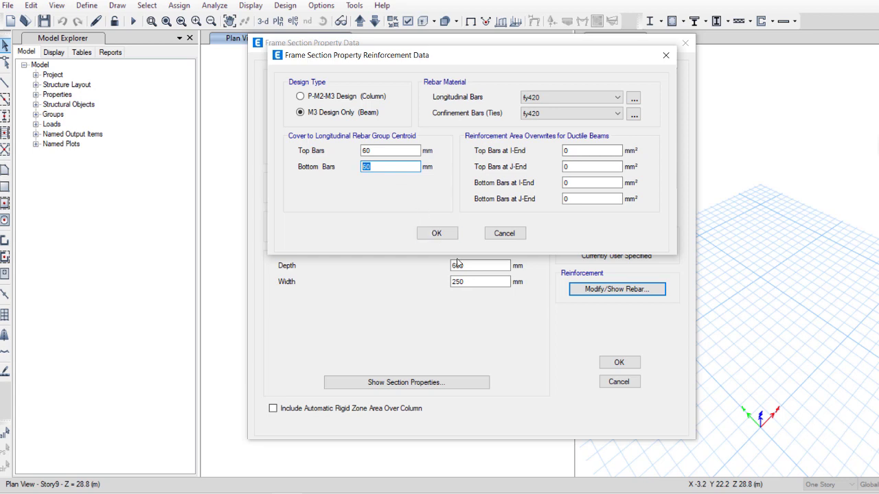
left_click(432, 234)
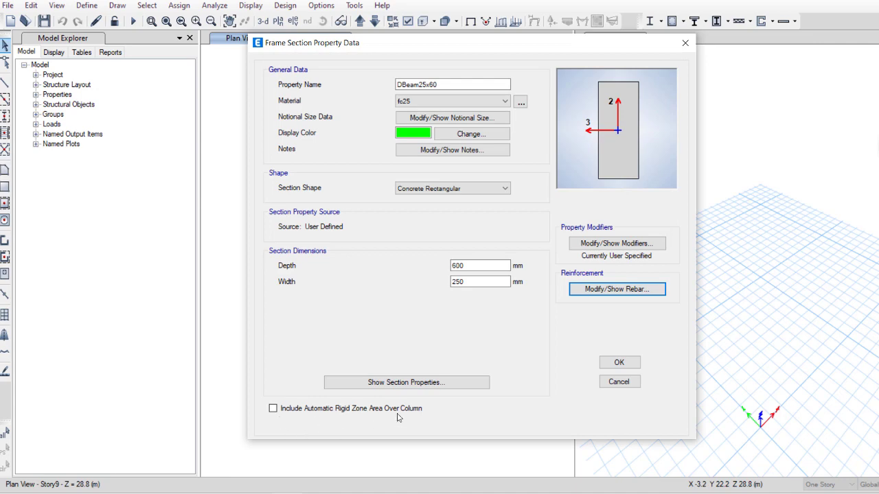
left_click(618, 362)
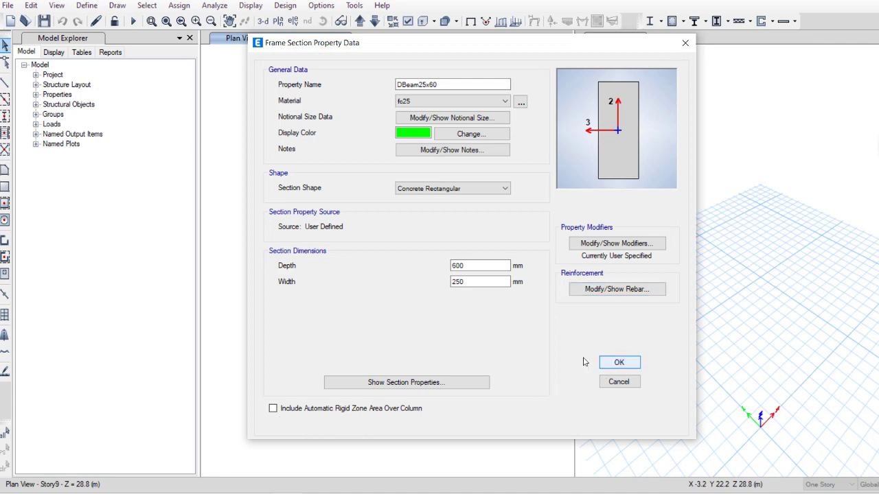
left_click(534, 365)
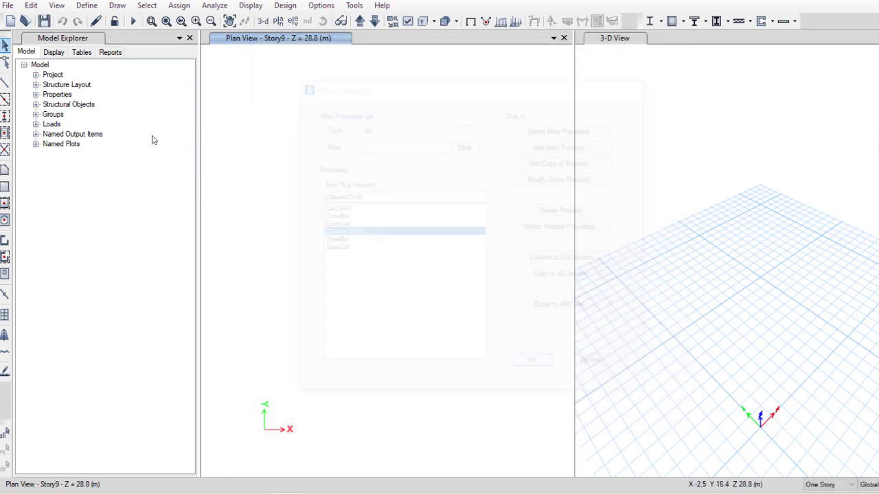
Step: Save the model and switch to the Word notes to review the slab modeling type and stiffness modifiers
left_click(43, 22)
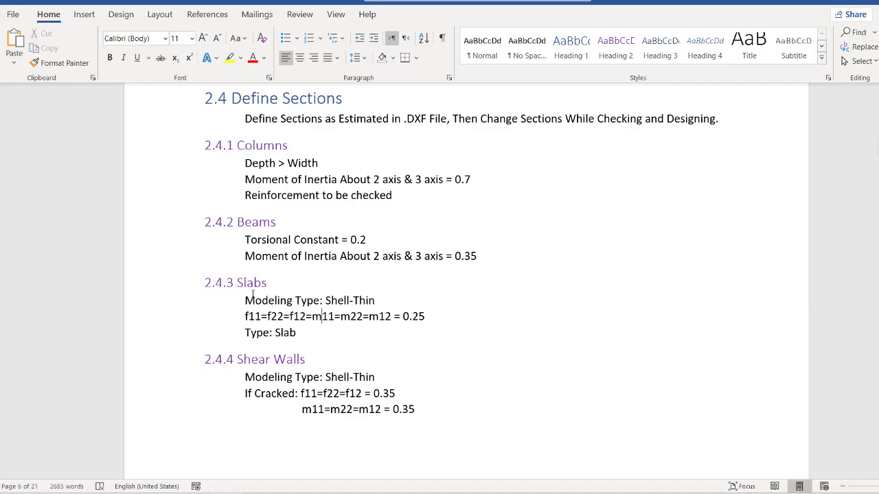
left_click_drag(235, 284, 278, 283)
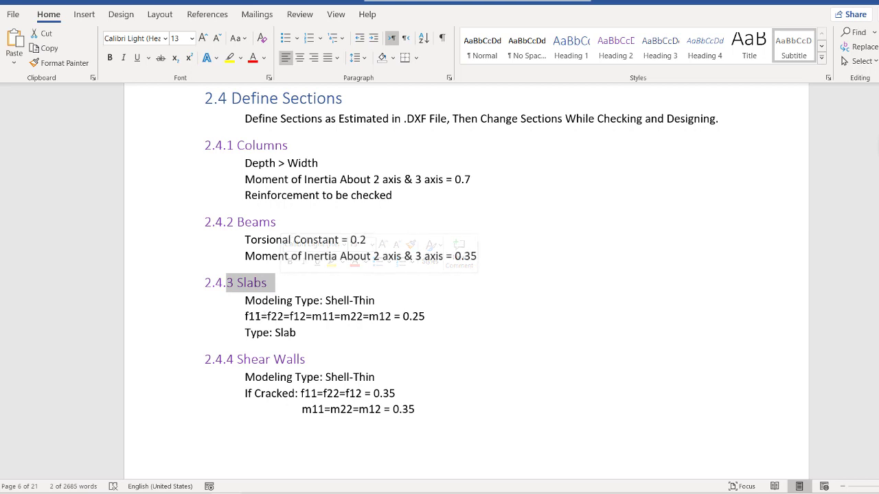
left_click(248, 313)
left_click_drag(245, 301, 382, 301)
left_click_drag(249, 317, 392, 317)
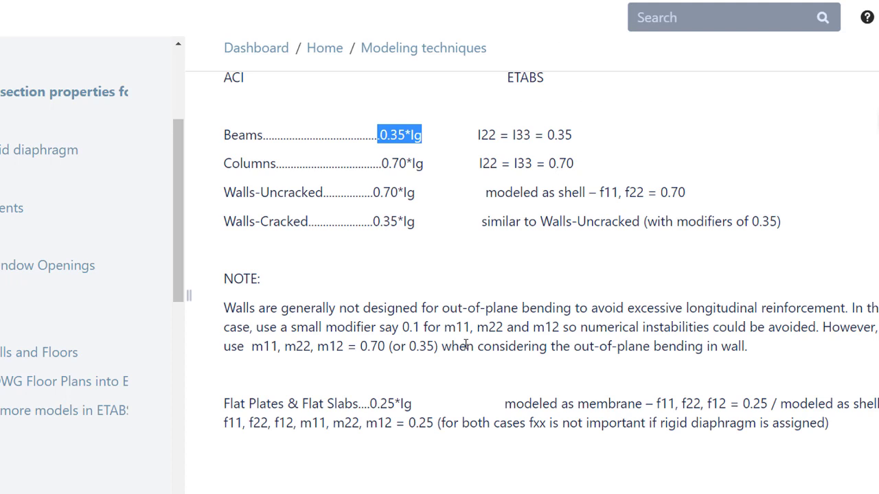
Step: Switch to the modeling techniques web page and examine the modifiers for flat plates and flat slabs, including the rigid diaphragm remark
left_click(419, 201)
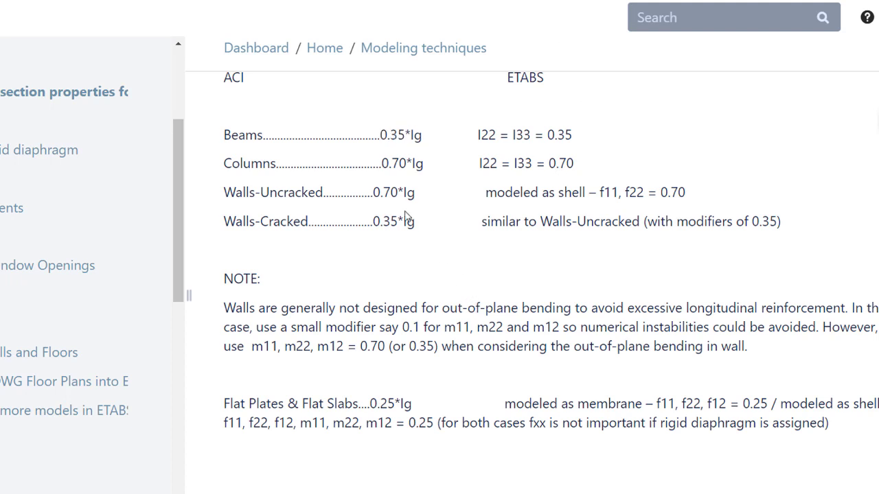
scroll(357, 268, "down", 2)
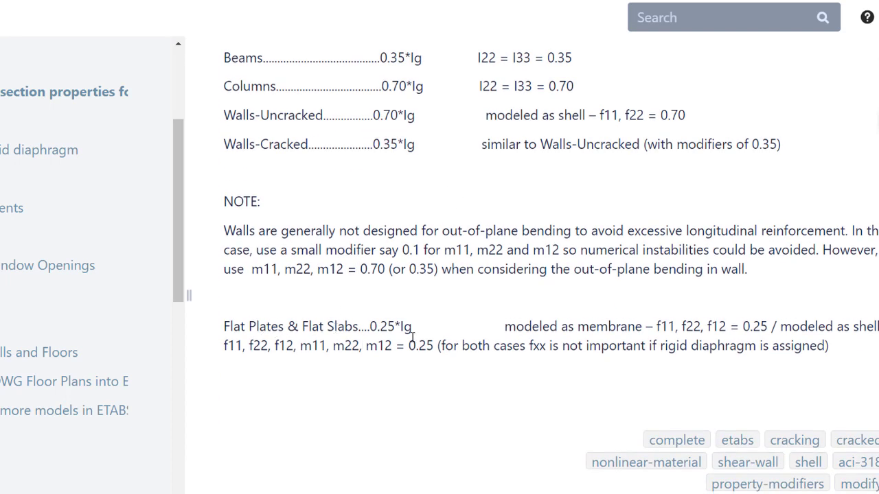
left_click_drag(585, 330, 769, 329)
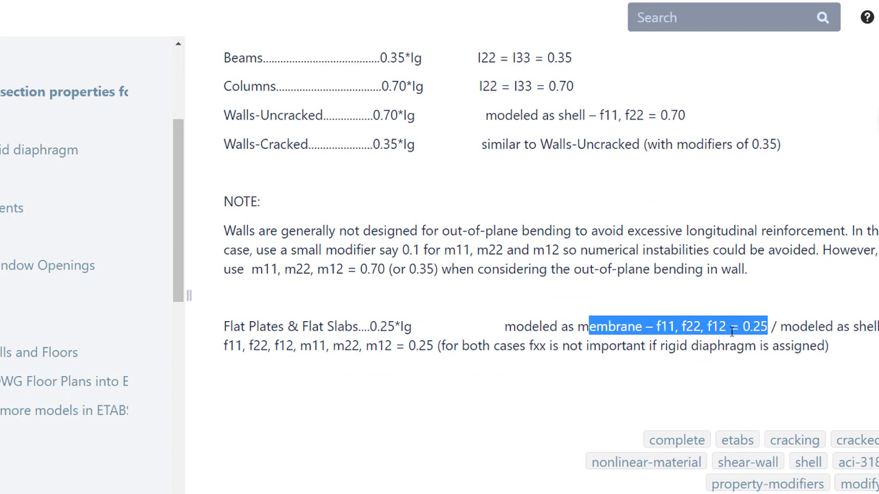
left_click(222, 352)
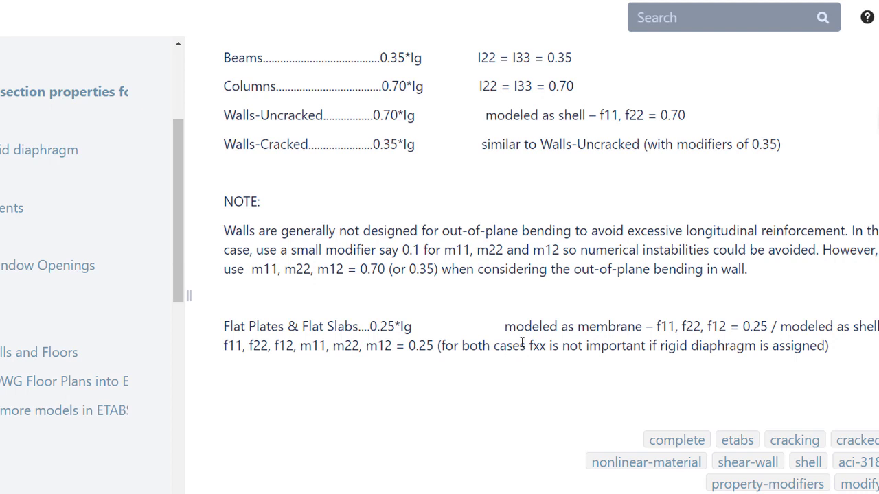
left_click_drag(526, 349, 548, 348)
left_click(294, 346)
left_click_drag(294, 345, 224, 349)
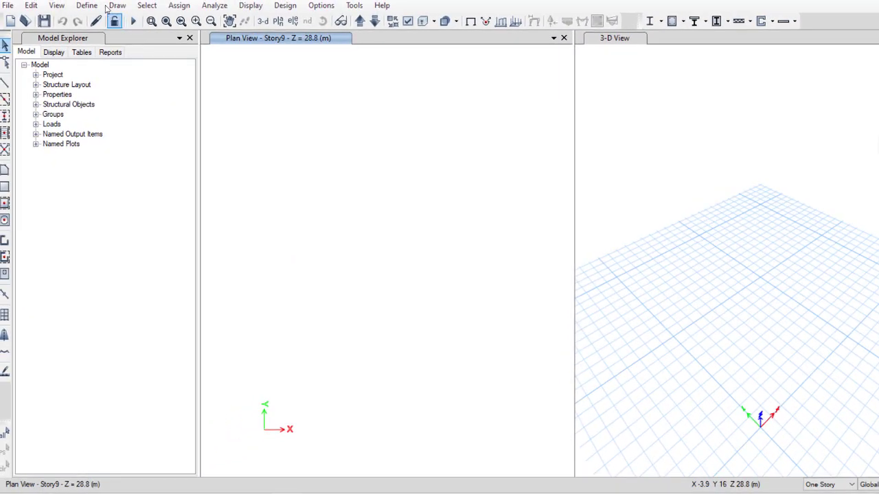
Step: Back in ETABS, delete the Plank1 property from the slab section properties
left_click(94, 7)
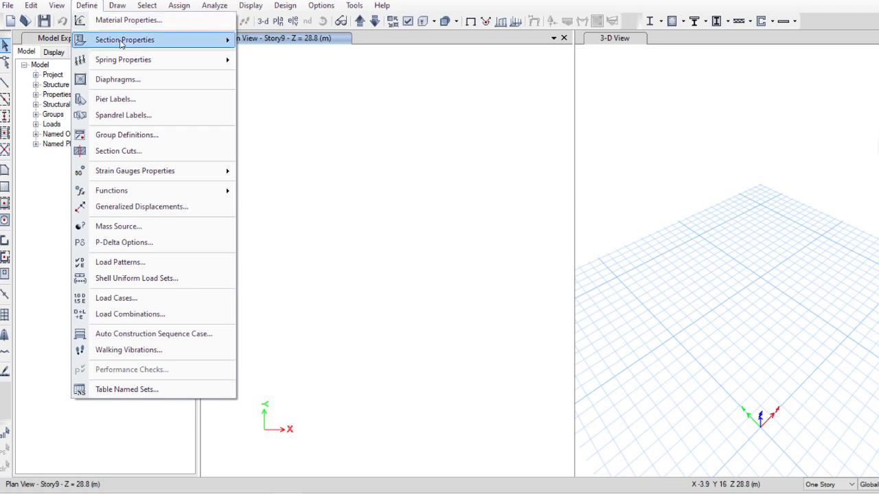
mouse_move(121, 42)
left_click(292, 81)
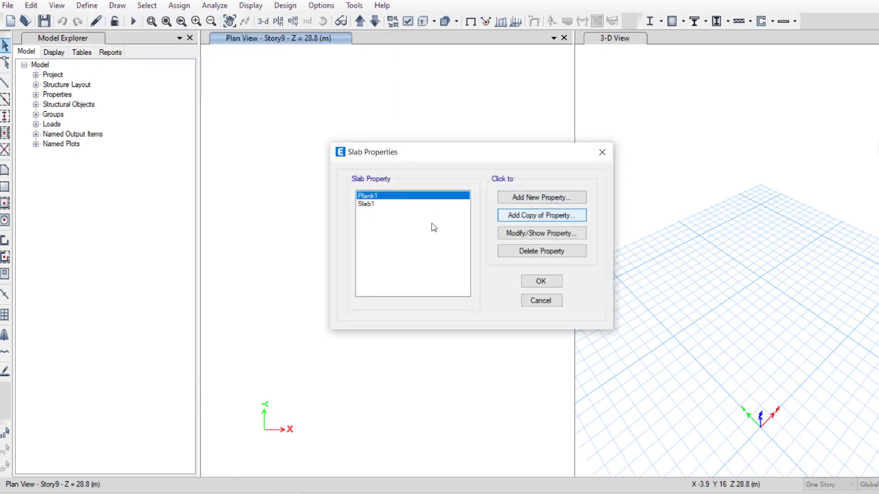
left_click(371, 205)
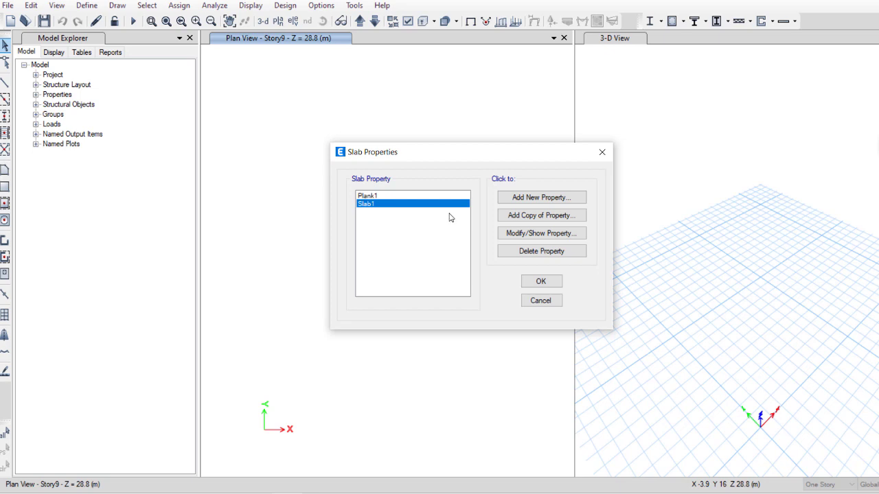
left_click(415, 195)
left_click(541, 251)
left_click(489, 288)
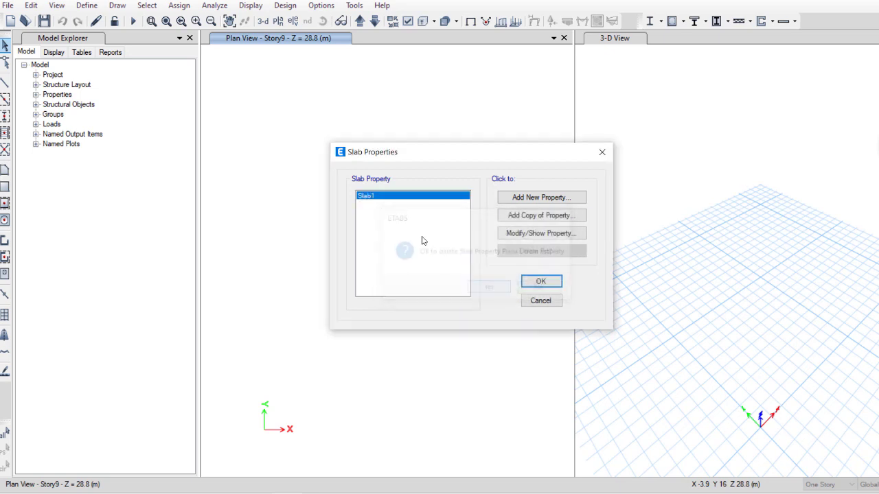
Step: Rename the Slab1 property as Slab25, keeping the fc25 material and the Shell-Thin modeling type
left_click(513, 236)
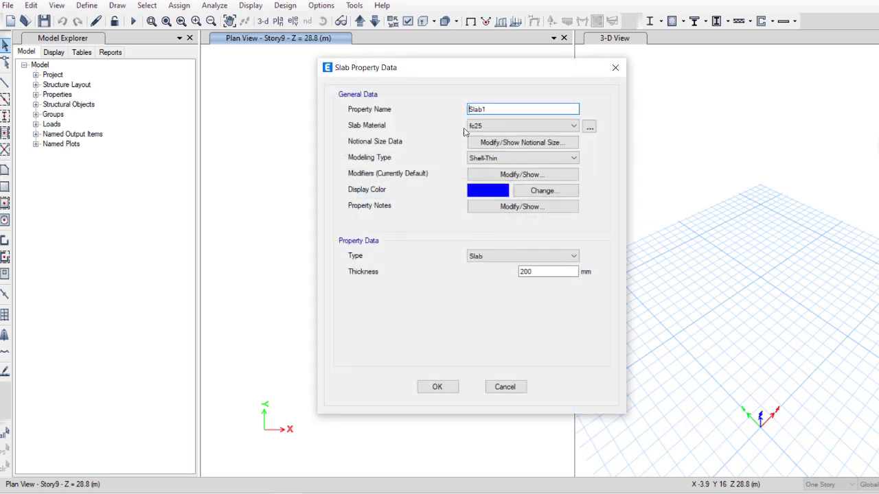
left_click(491, 110)
type("25")
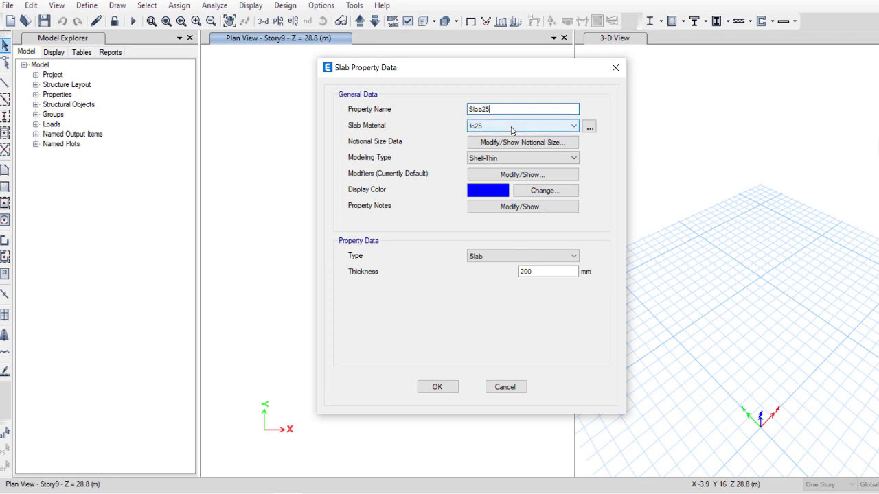
left_click(510, 129)
left_click(510, 129)
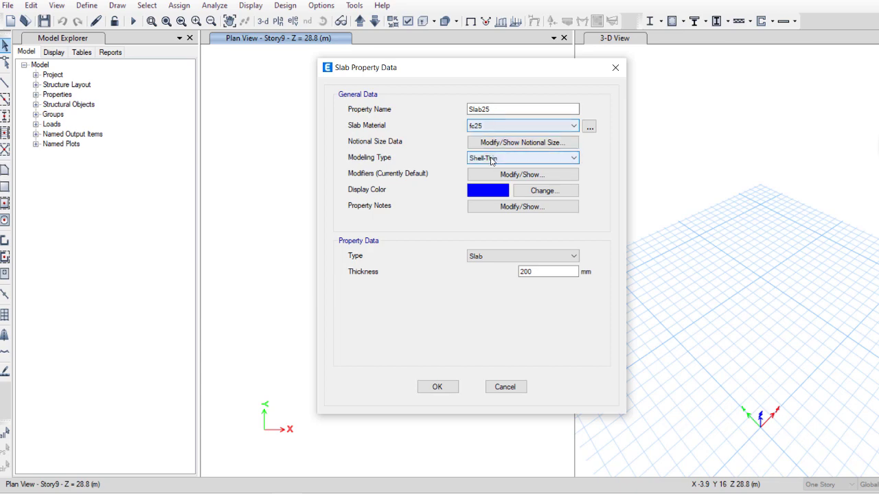
left_click(537, 159)
left_click(537, 158)
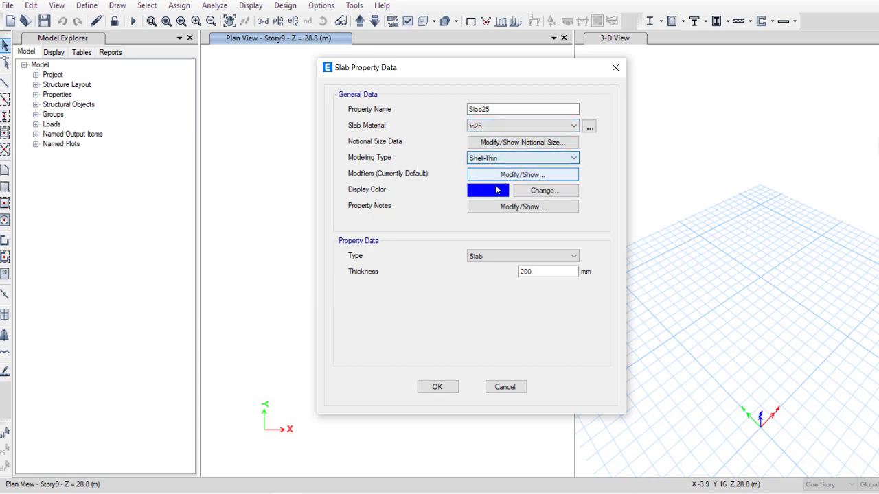
Step: Give the Slab25 property a light grey display colour and a thickness of 250 mm
left_click(491, 190)
left_click(426, 193)
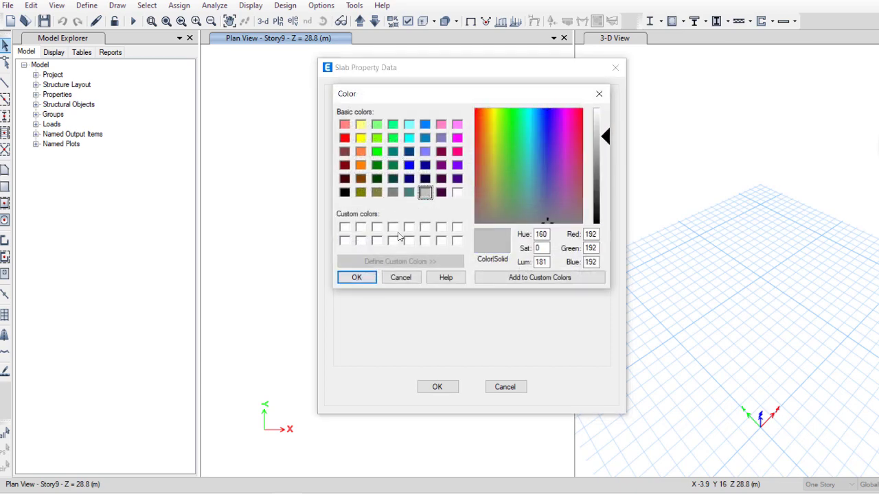
left_click(358, 278)
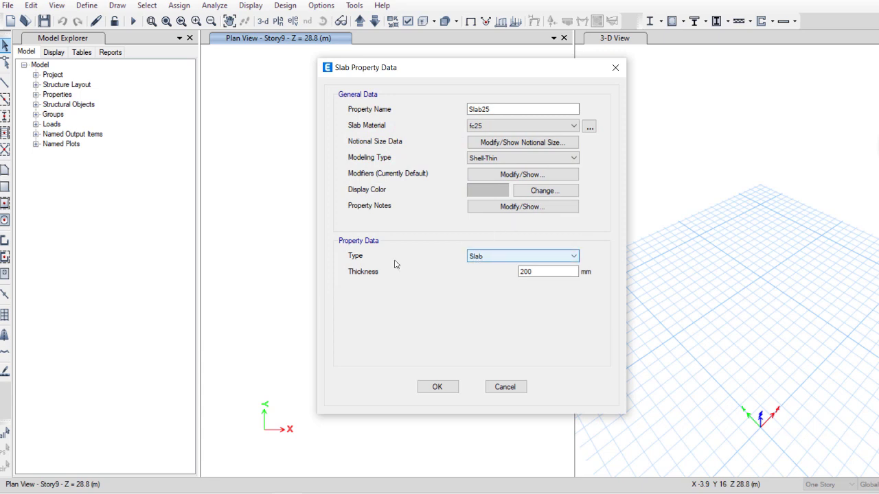
left_click_drag(550, 274, 460, 277)
type("250")
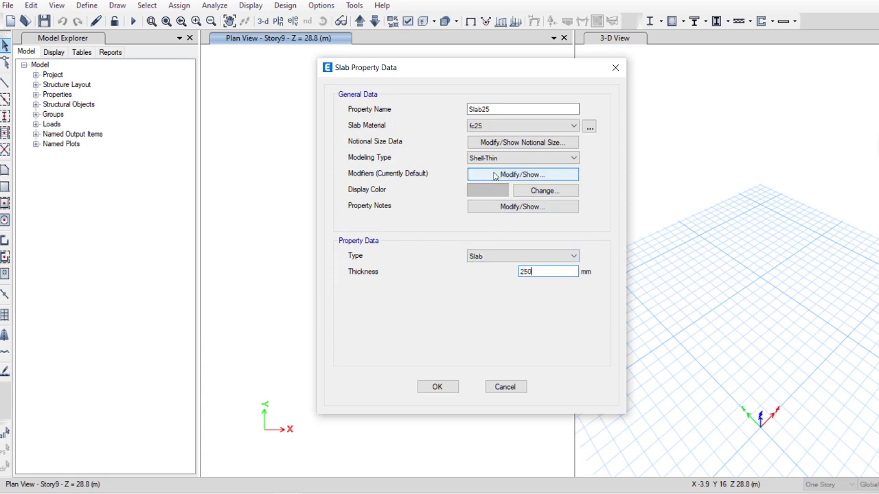
Step: Set the slab's membrane f11, f22 and f12 stiffness modifiers to 0.25
left_click(486, 175)
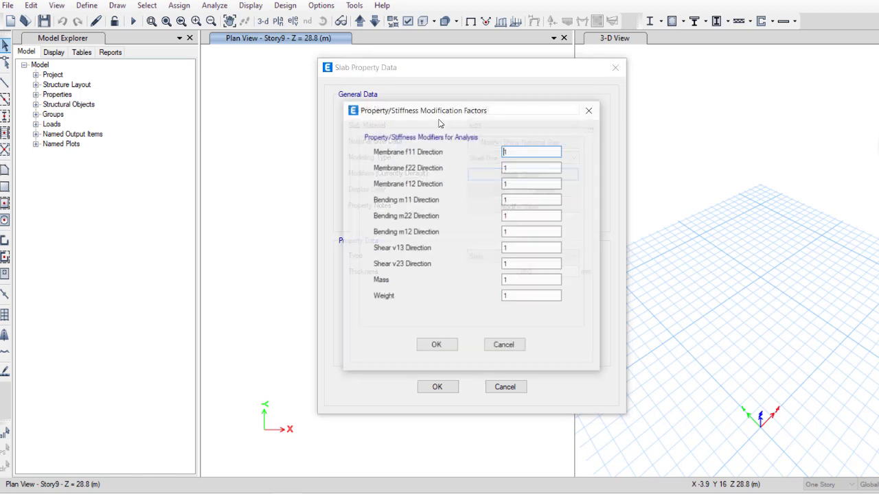
type("0.25")
key("Tab")
type("0.250")
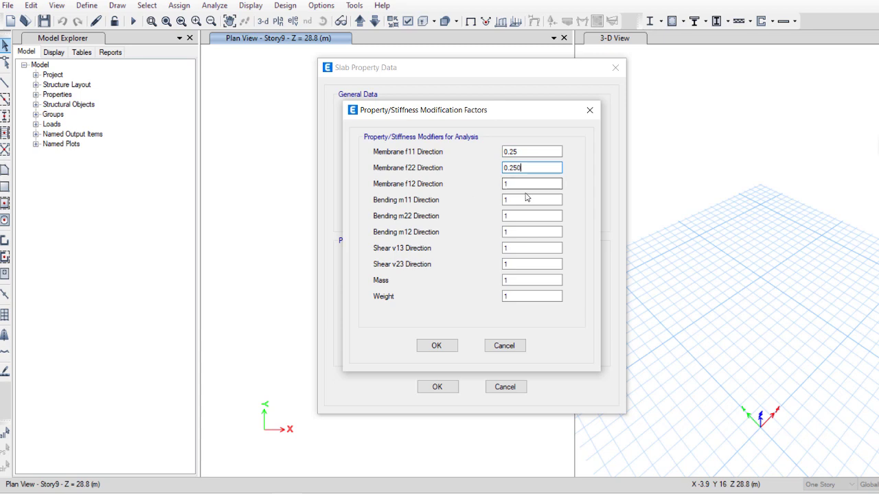
key("Tab")
type("0.25")
key("Tab")
Step: Set the slab's bending m11, m22 and m12 modifiers to 0.25, and accept the slab property and the slab properties list
left_click(511, 202)
key("BackSpace")
type("0.25")
key("Tab")
type("0.25")
left_click(520, 229)
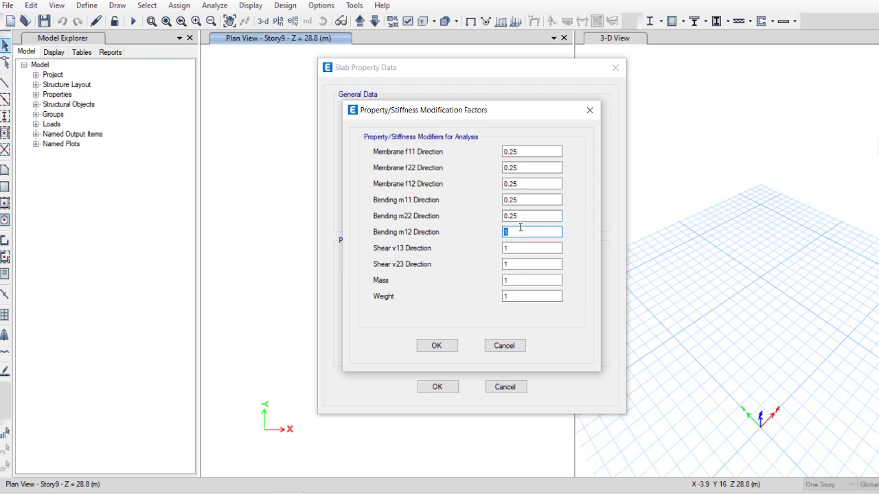
type("0.25")
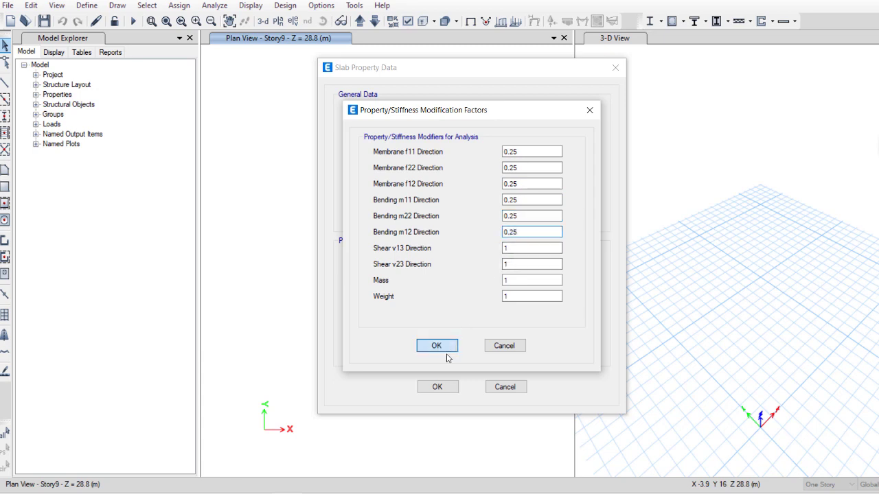
left_click(435, 346)
left_click(438, 388)
left_click(541, 282)
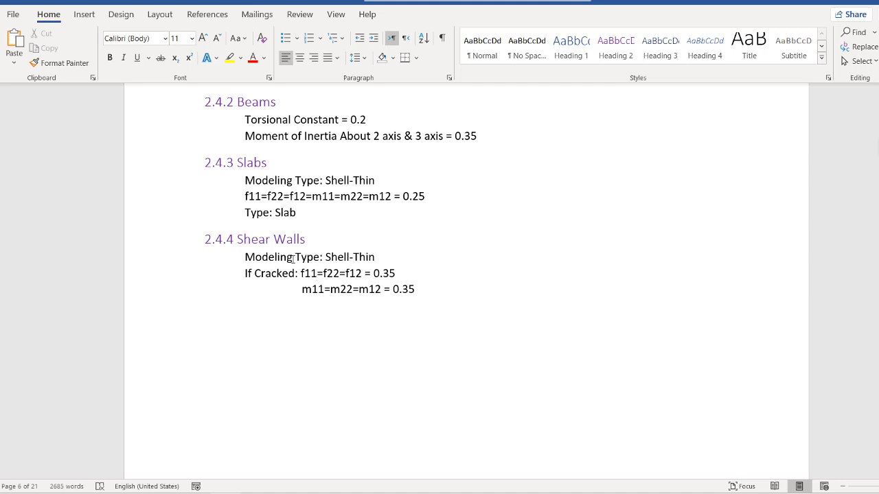
Step: Review the shear wall modeling type in the Word notes and the uncracked and cracked wall modifiers on the modeling techniques web page
left_click_drag(246, 257, 382, 260)
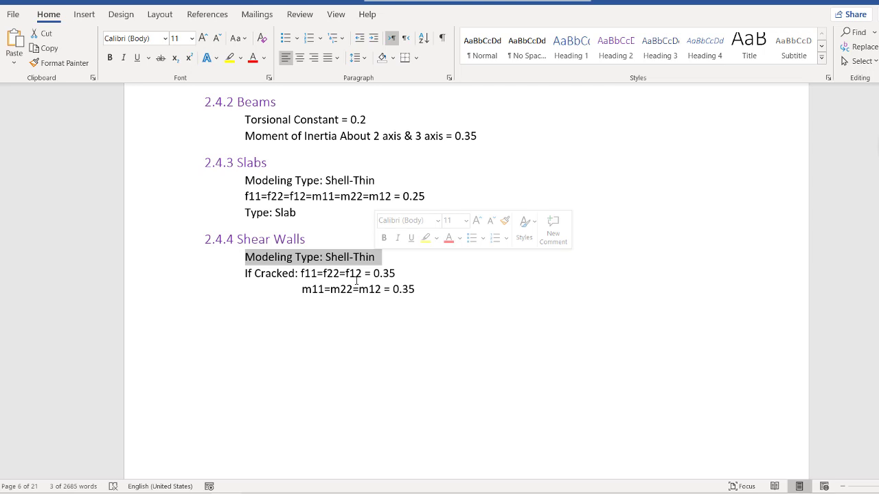
left_click(295, 260)
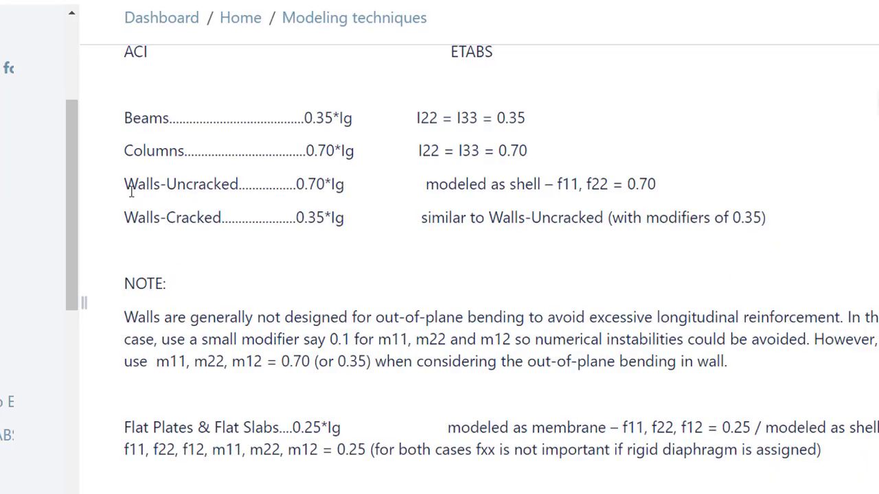
left_click_drag(125, 184, 349, 187)
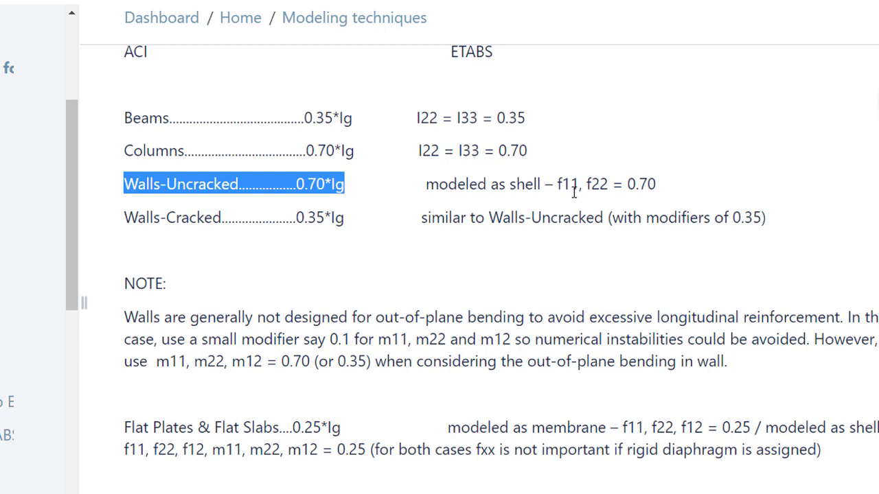
left_click(343, 224)
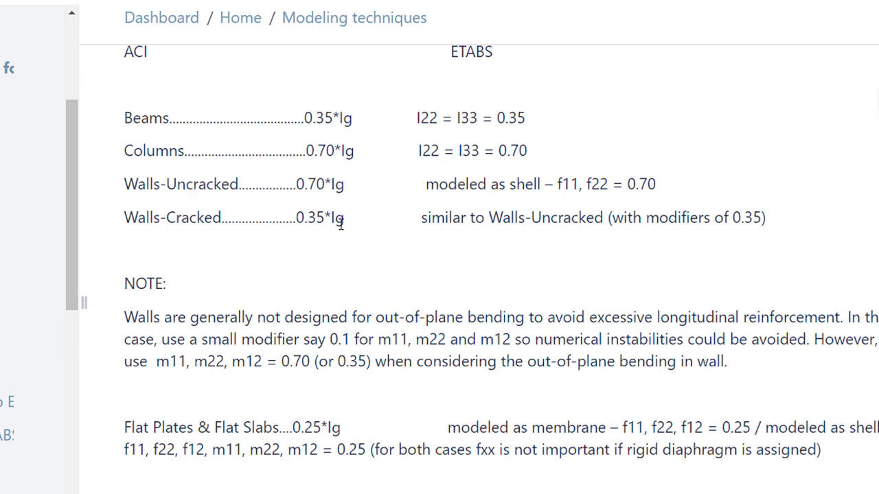
left_click_drag(145, 223, 331, 228)
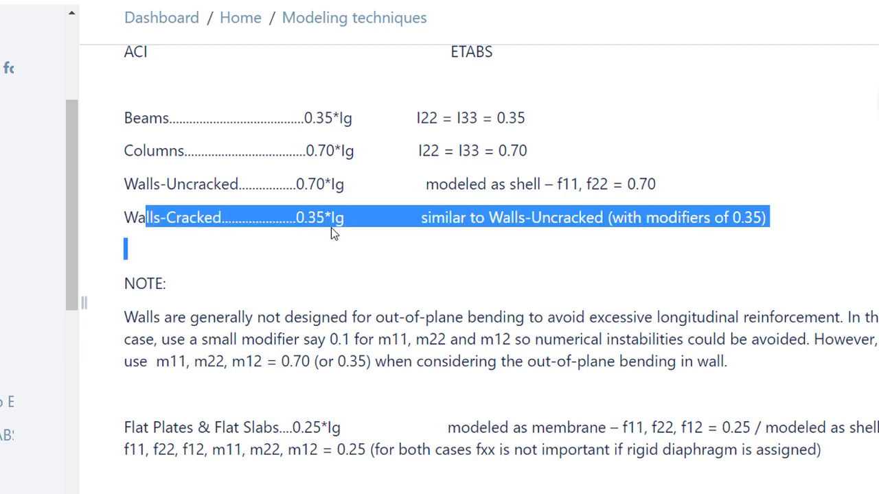
left_click(332, 227)
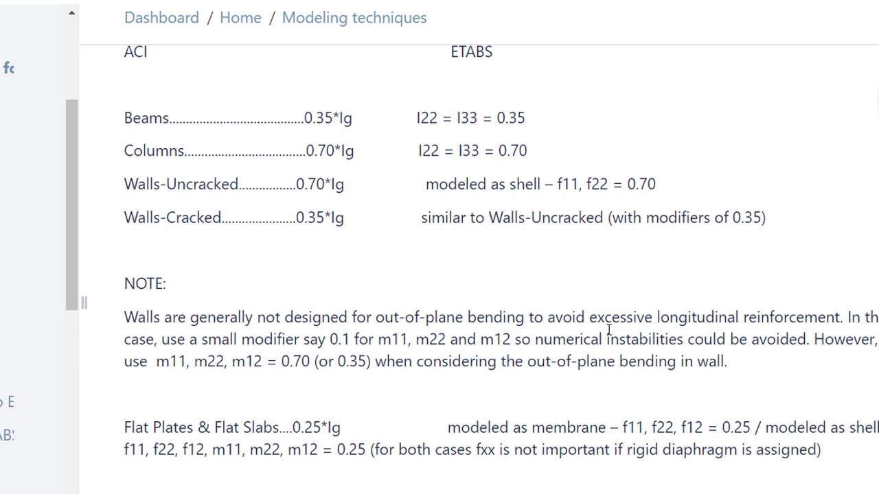
Step: Examine the web page's note on out-of-plane bending in walls and compare its bending modifiers with the cracked wall factor
left_click_drag(375, 318, 525, 317)
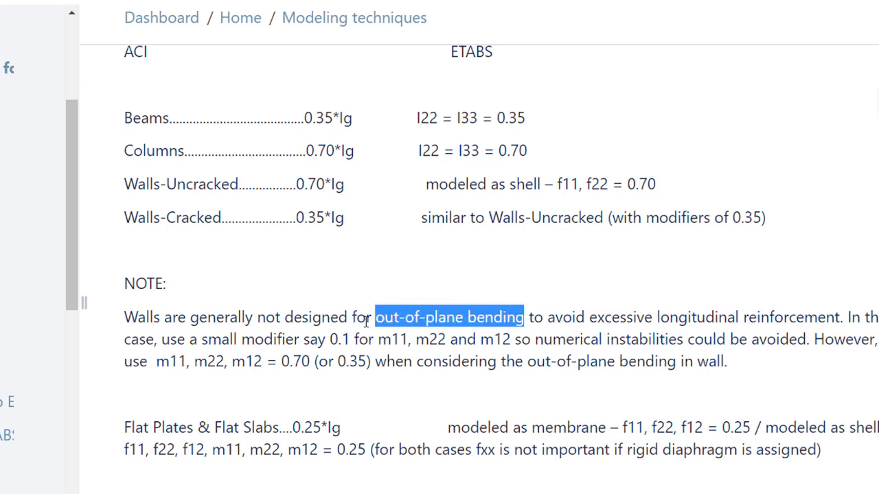
left_click_drag(329, 339, 354, 339)
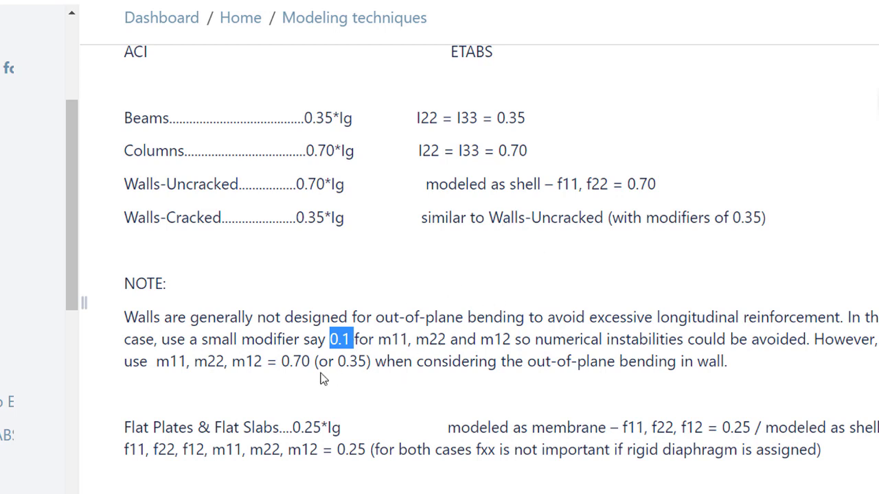
left_click_drag(343, 361, 337, 361)
left_click_drag(327, 217, 290, 217)
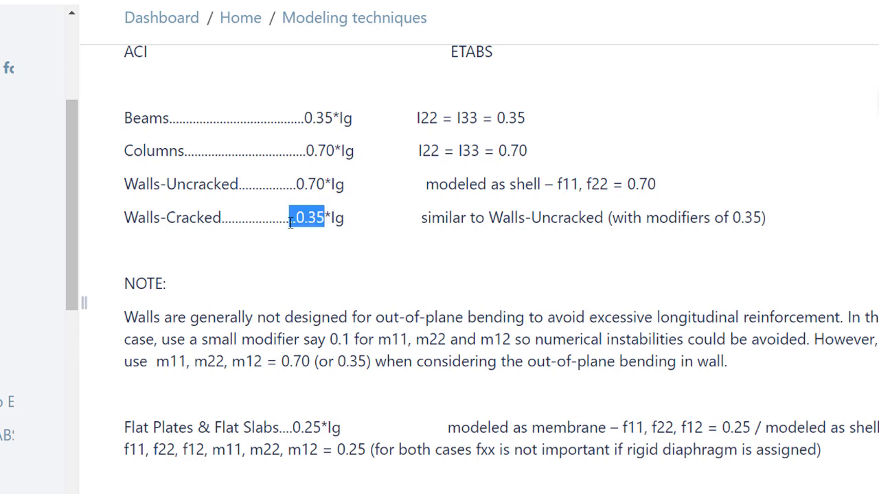
left_click(134, 217)
left_click_drag(124, 217, 353, 217)
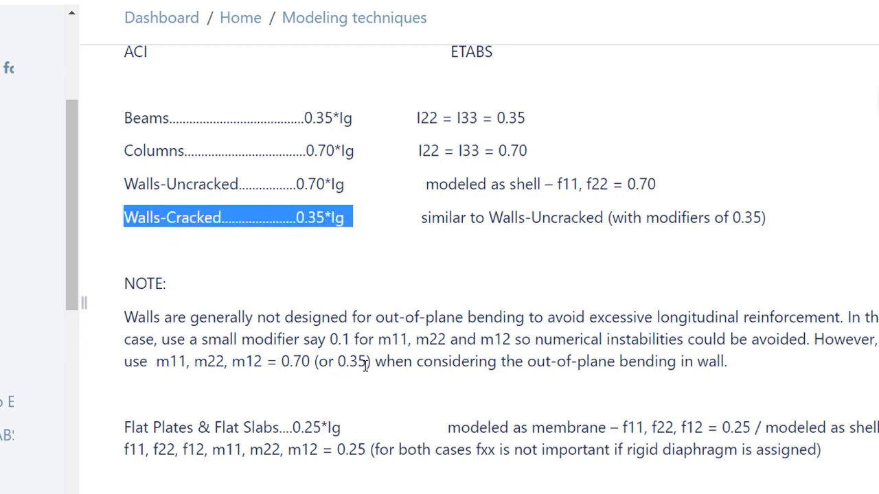
left_click_drag(367, 362, 328, 362)
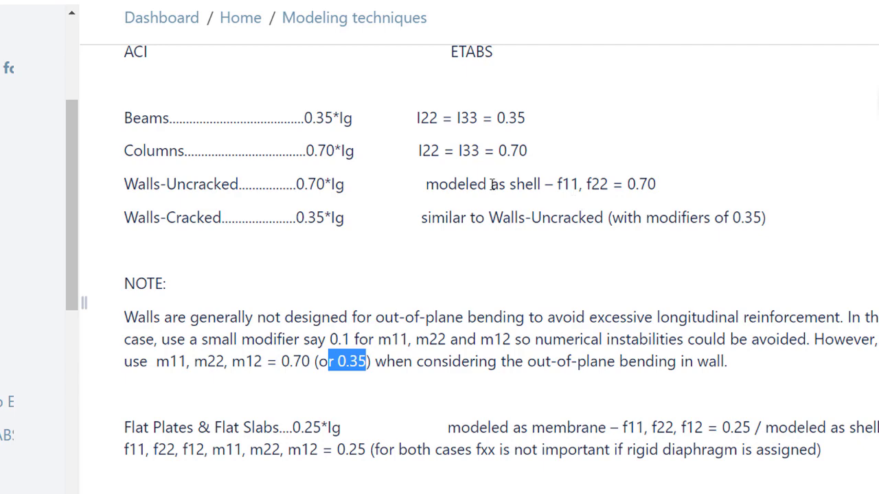
Step: Check the web page's wall modifiers, switch to ETABS, and edit the existing wall section: name it Wall25 and assign material fc30
left_click_drag(657, 184, 465, 184)
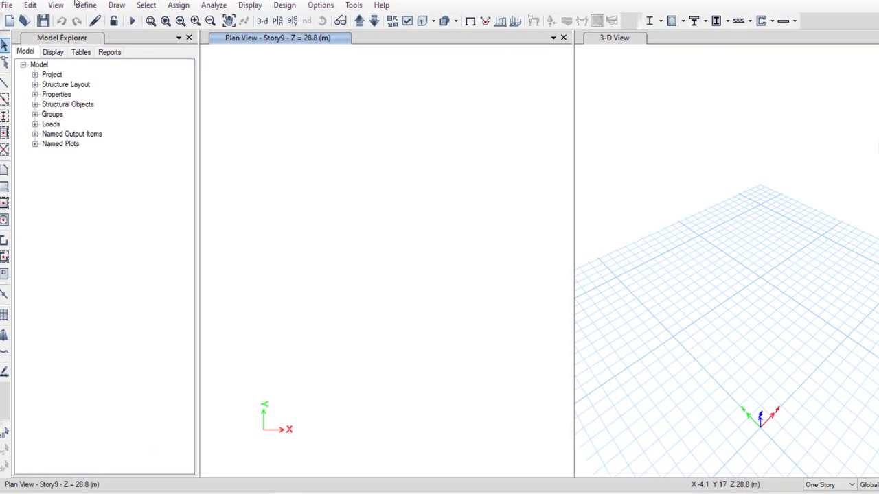
left_click(86, 6)
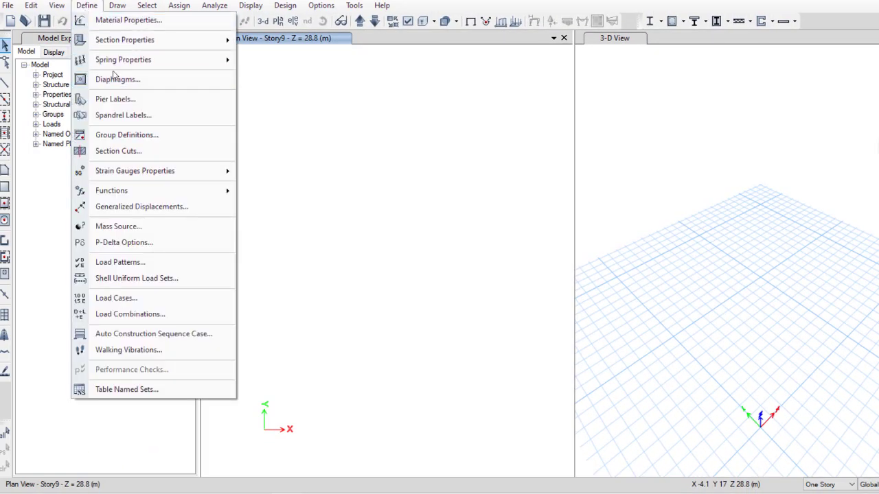
mouse_move(223, 40)
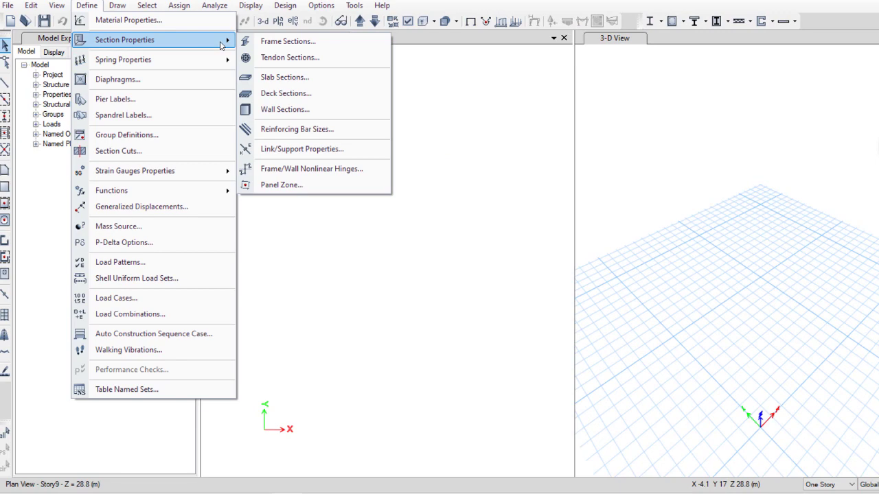
left_click(291, 113)
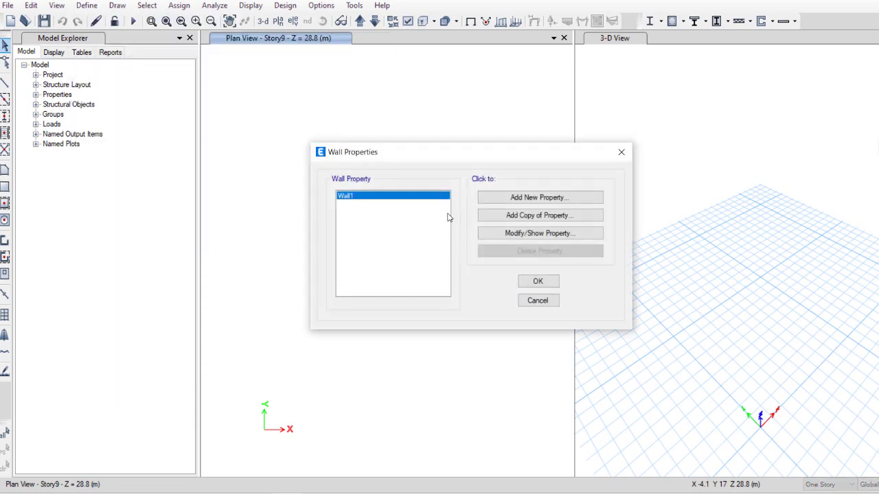
left_click(539, 233)
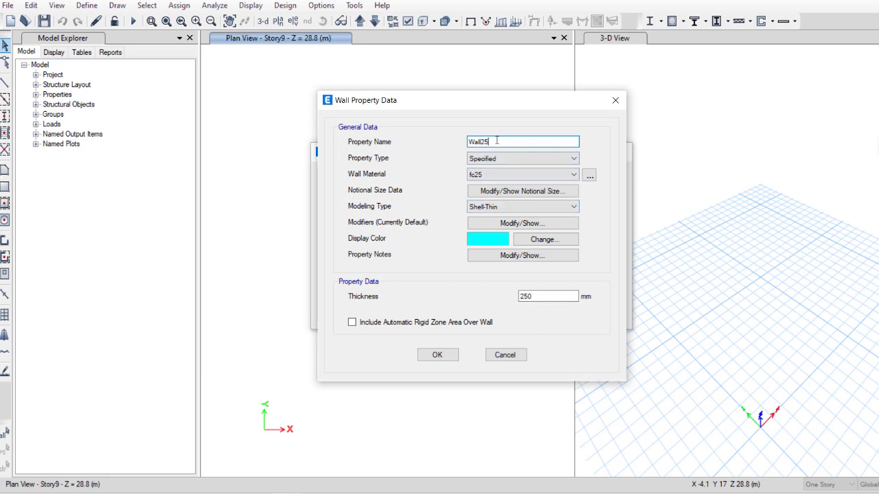
left_click(510, 175)
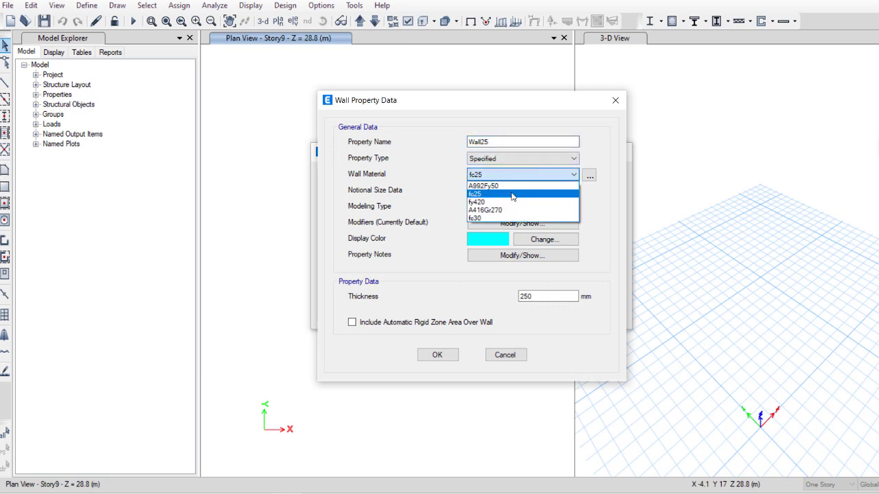
left_click(483, 218)
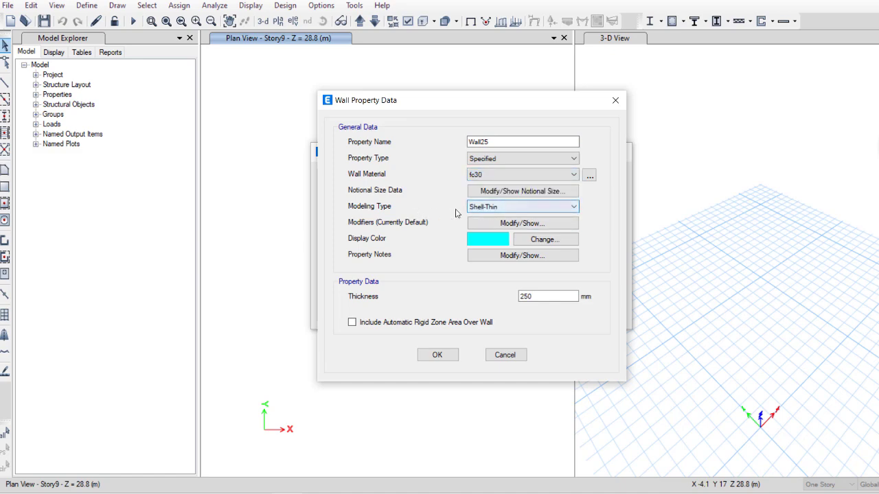
Step: Set the Wall25 section's display color to red
left_click(500, 240)
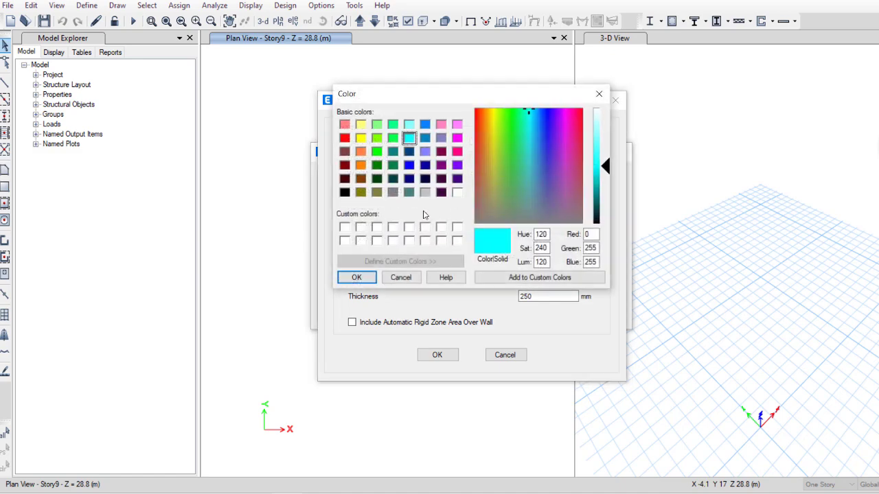
left_click(344, 137)
left_click(356, 277)
key("Tab")
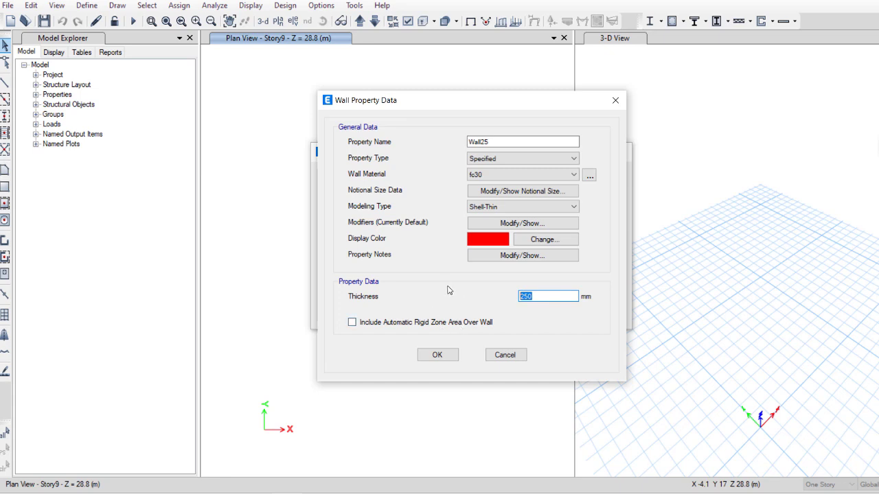
Step: Set the wall's membrane f11, f22 and f12 stiffness modifiers to 0.35
left_click(472, 225)
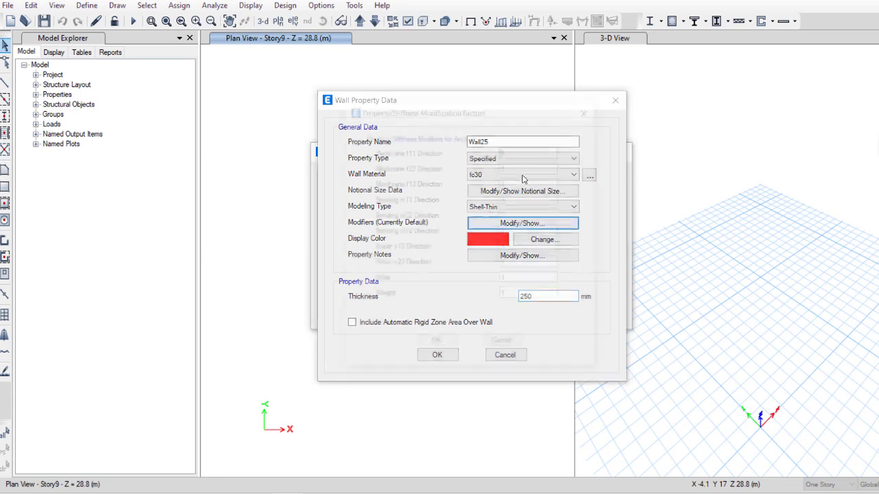
type("0.35")
double_click(528, 151)
key("ctrl+c")
double_click(524, 167)
key("ctrl+v")
double_click(520, 183)
key("ctrl+v")
Step: Set the wall's bending m11, m22 and m12 stiffness modifiers to 0.35, and accept the wall property
double_click(515, 200)
key("ctrl+v")
double_click(515, 215)
key("ctrl+v")
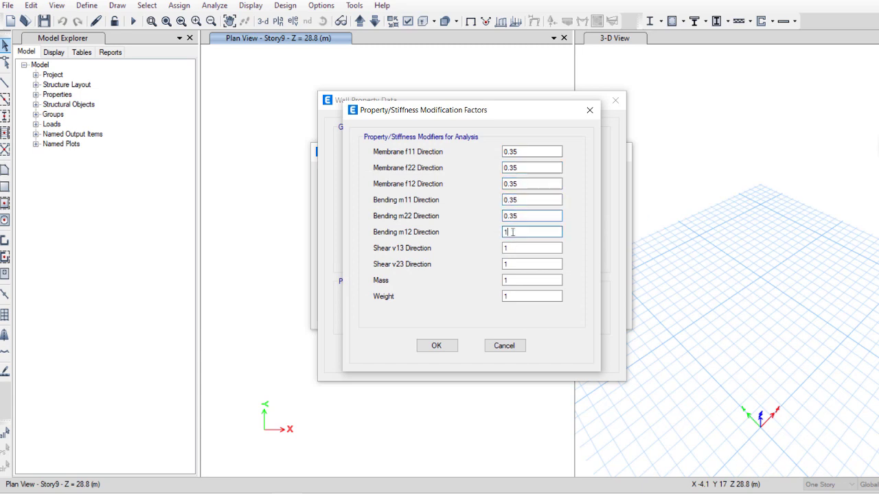
left_click(447, 347)
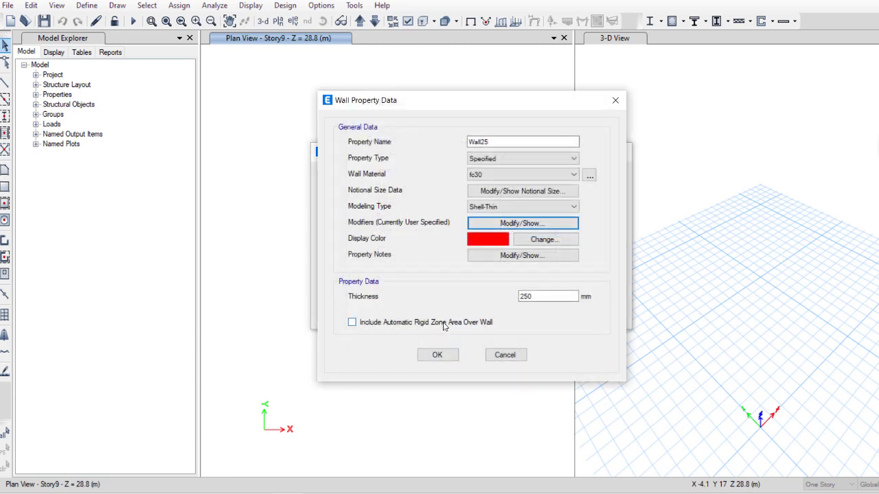
left_click(437, 355)
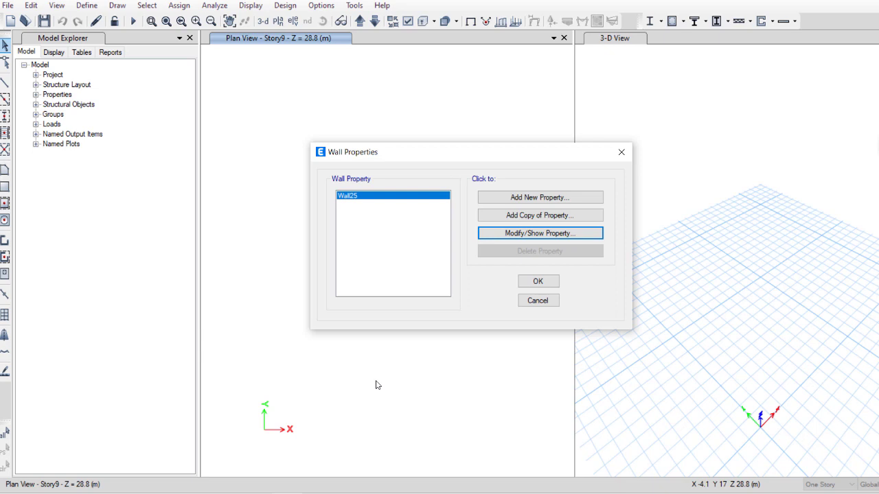
Step: Recheck Wall25's membrane and bending stiffness modifiers, and accept the wall property and the wall properties list
left_click(542, 235)
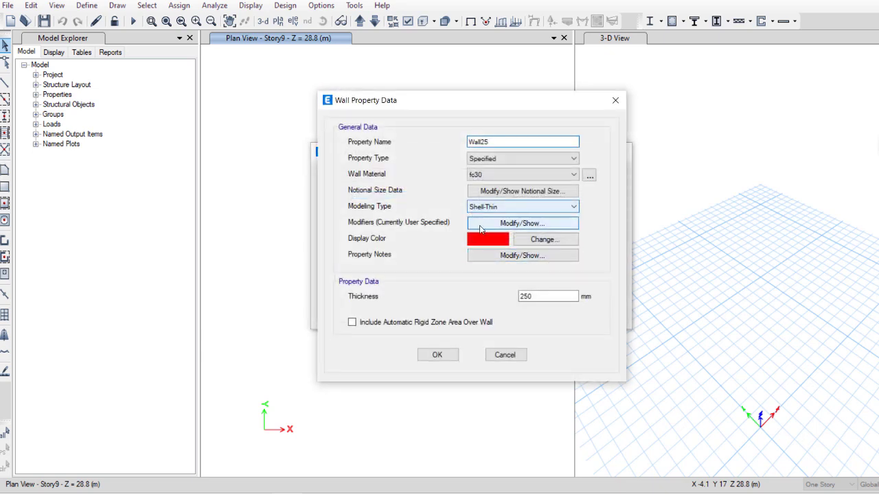
left_click(479, 224)
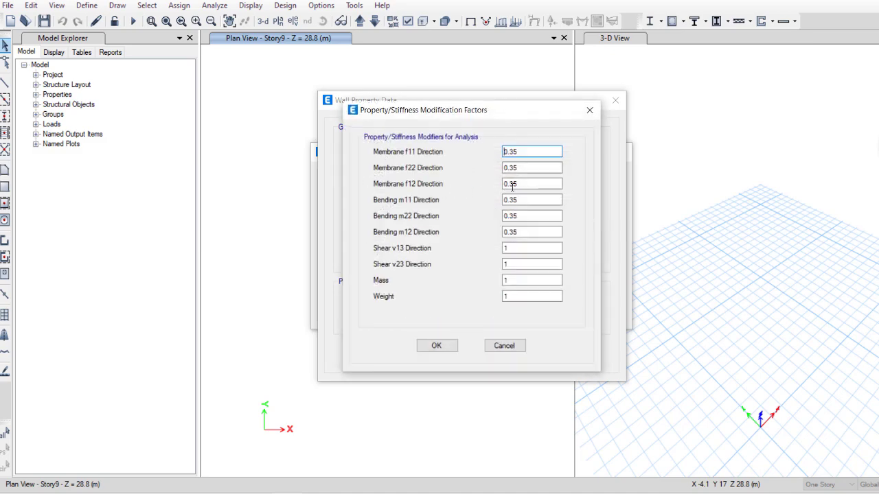
double_click(509, 184)
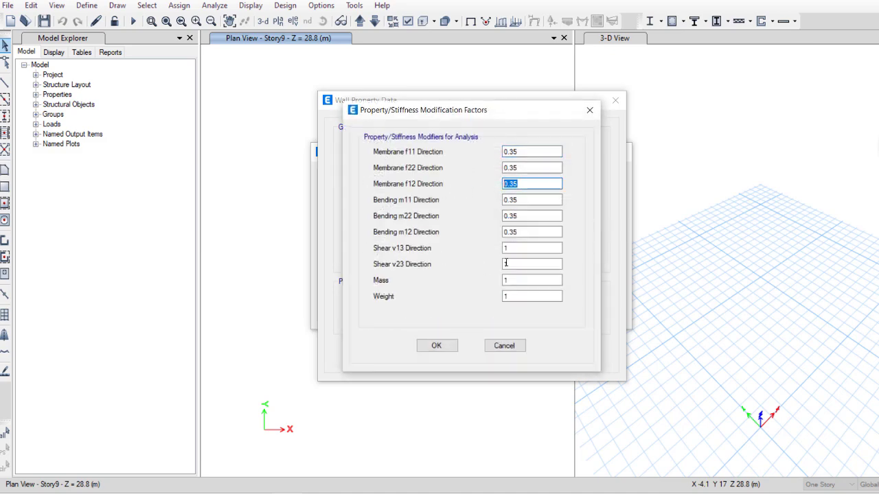
double_click(515, 232)
double_click(510, 215)
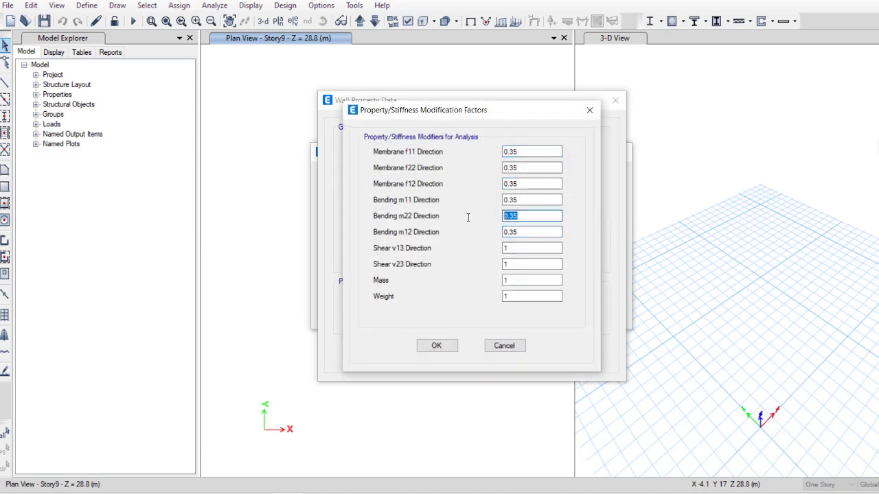
double_click(510, 200)
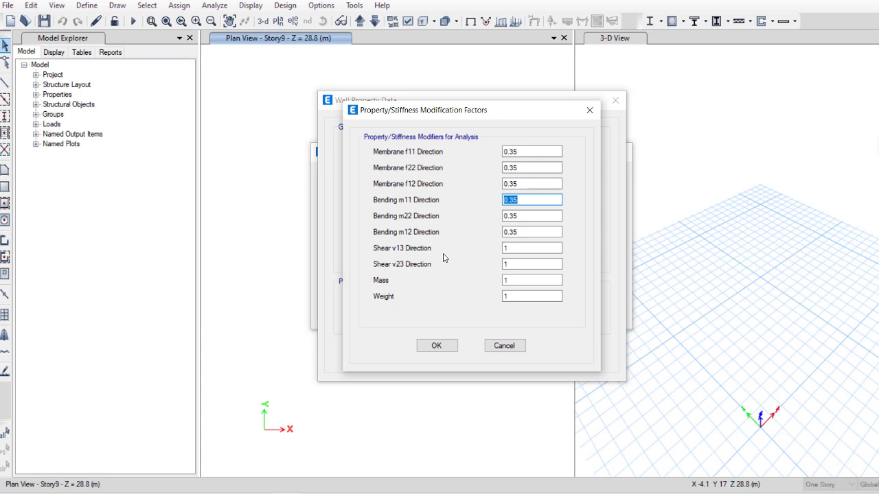
left_click(519, 216)
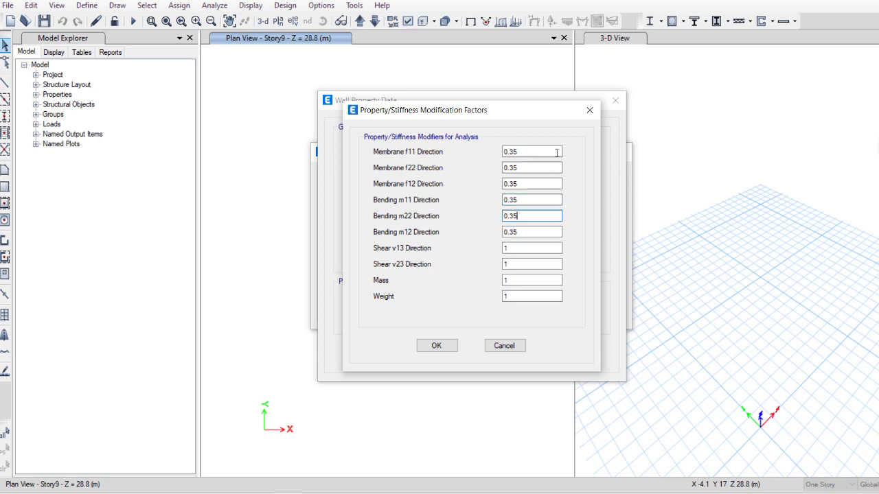
double_click(515, 152)
key("Tab")
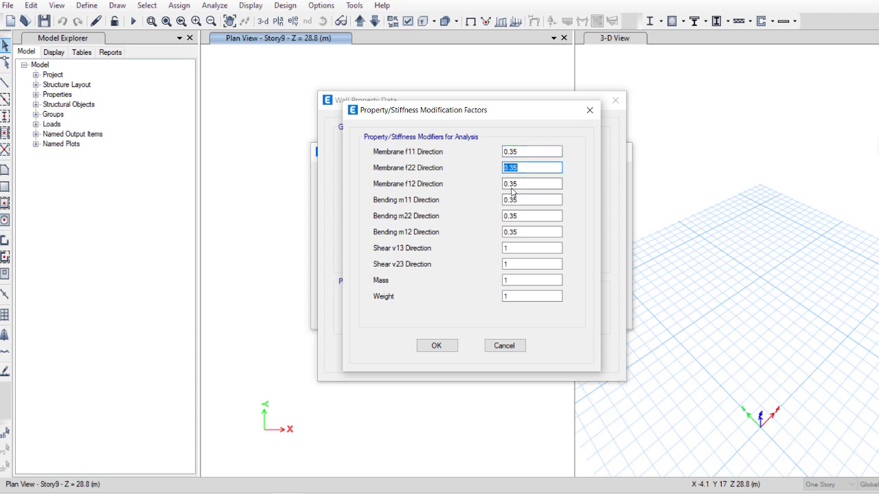
left_click(440, 345)
left_click(449, 350)
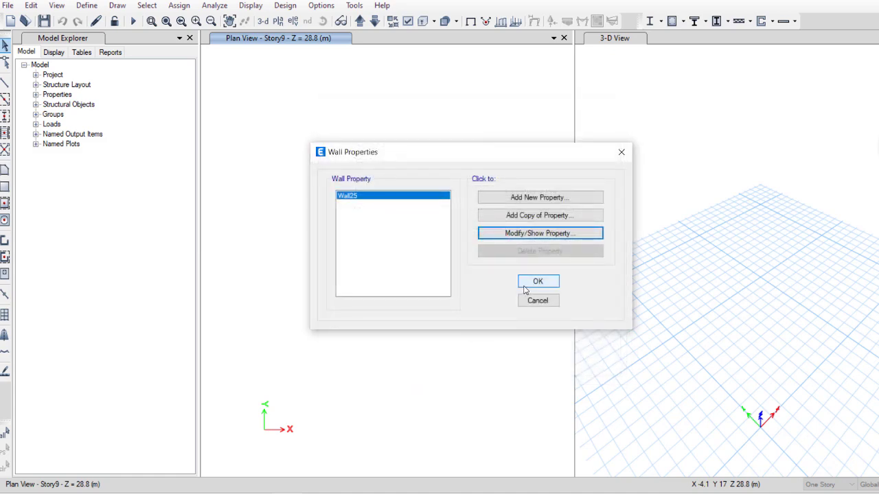
left_click(537, 281)
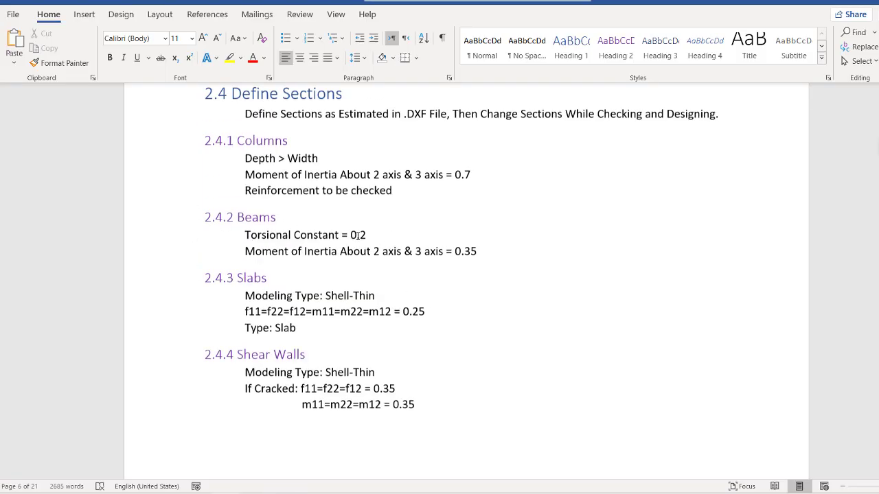
Step: Review the Define Sections notes for columns, beams, slabs and shear walls in the Word document
scroll(366, 237, "up", 2)
left_click_drag(236, 186, 318, 206)
scroll(318, 206, "down", 2)
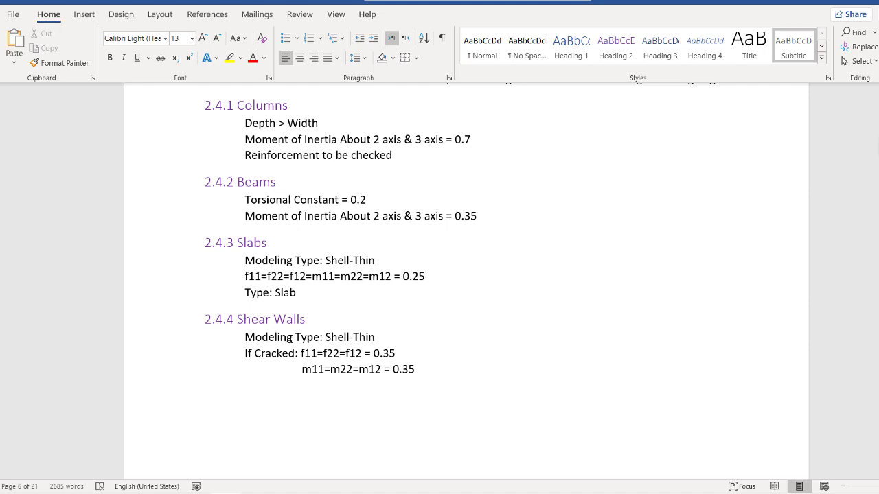
scroll(306, 333, "up", 1)
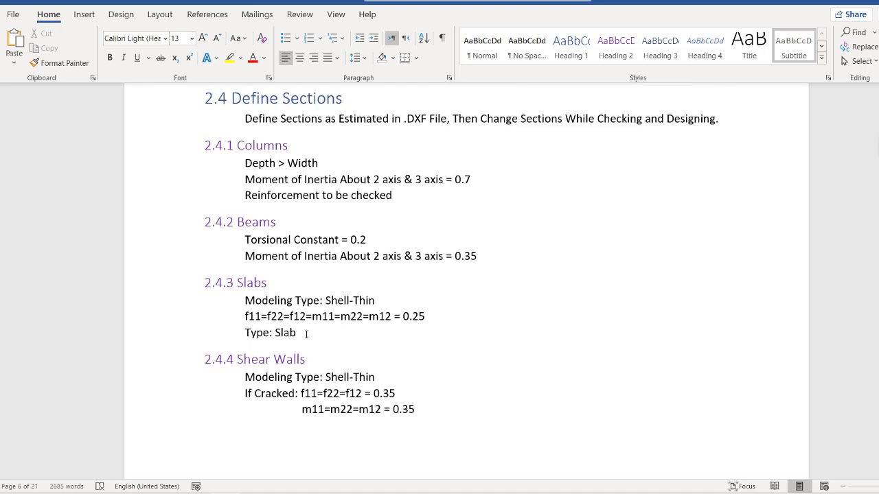